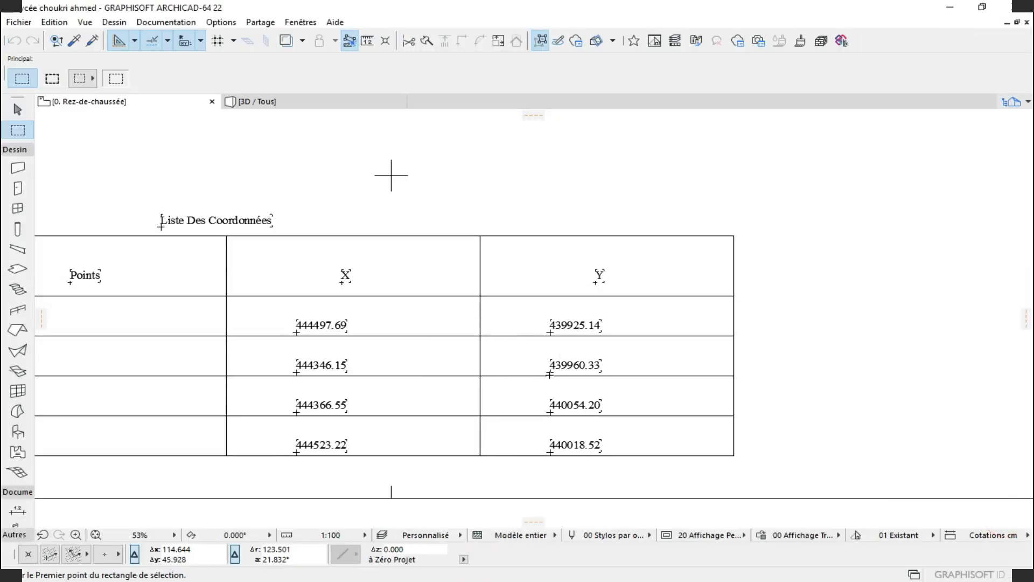
Step: Zoom and pan around the plan to inspect the coordinate table and the site parcel
scroll(493, 369, "up", 3)
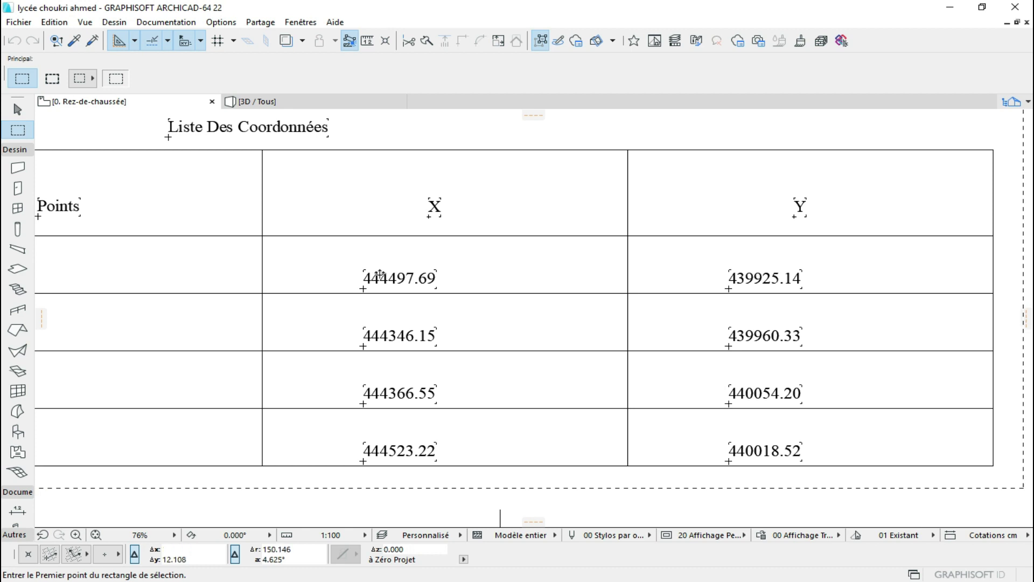
scroll(742, 299, "down", 6)
mouse_move(482, 425)
middle_mouse_down()
mouse_move(451, 292)
mouse_move(455, 426)
middle_mouse_up()
scroll(453, 264, "down", 2)
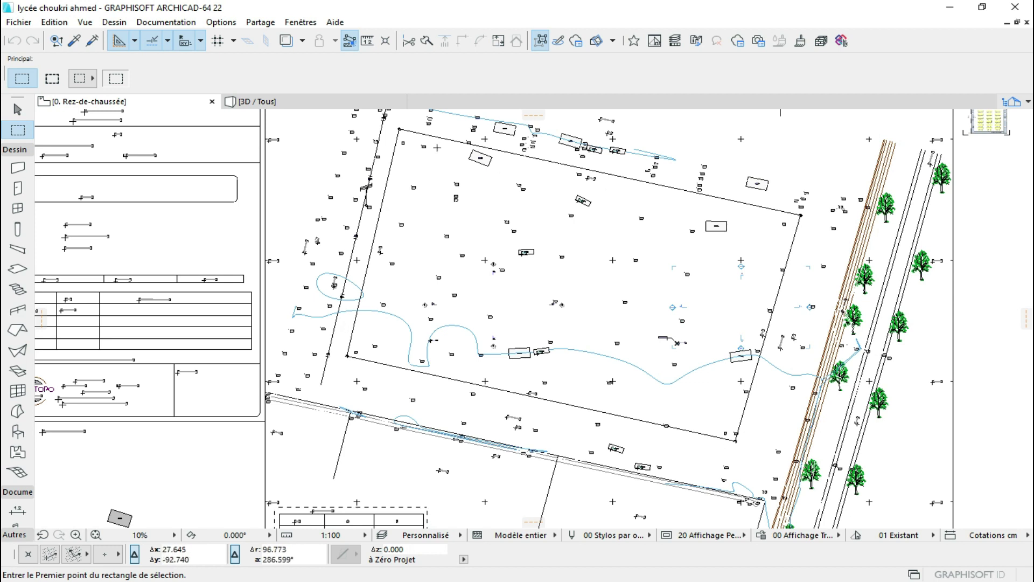
middle_click_drag(464, 384, 620, 188)
scroll(593, 270, "up", 3)
scroll(500, 169, "up", 3)
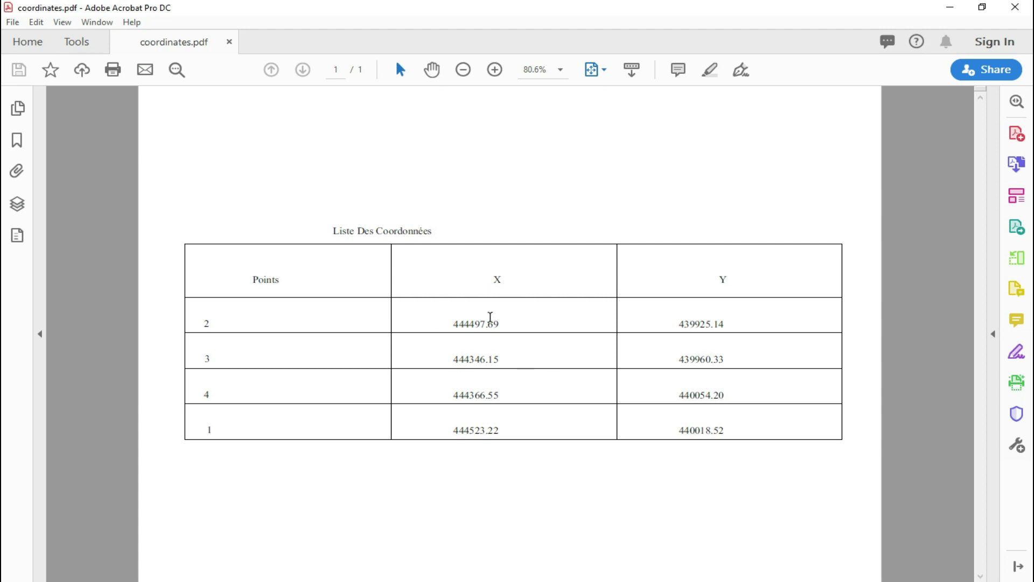
Step: Try selecting the X and Y values in the PDF coordinate table
left_click_drag(512, 321, 444, 313)
left_click(500, 270)
left_click_drag(500, 277, 772, 372)
left_click(769, 375)
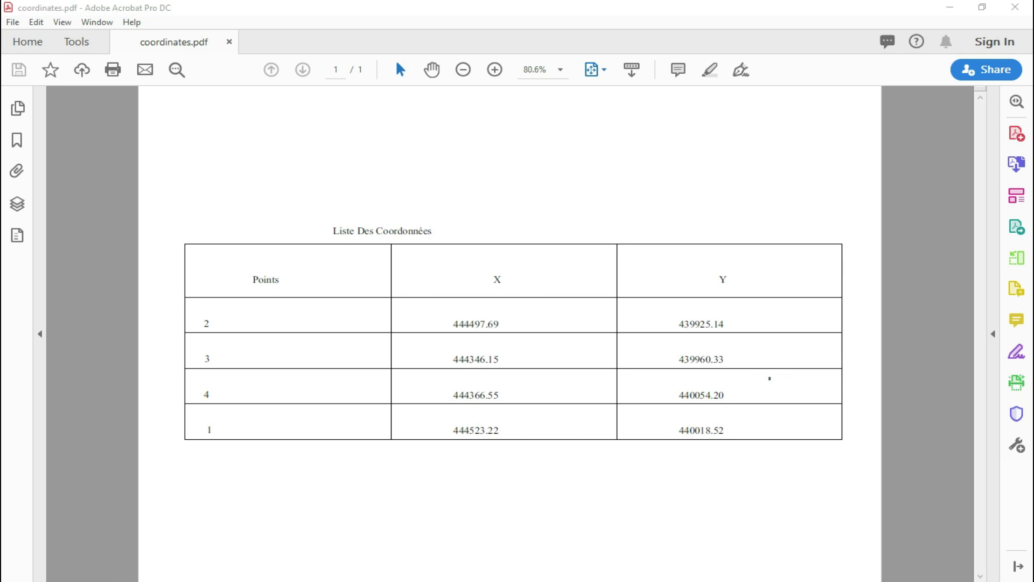
Step: Launch Notepad from Windows search and position its window over the PDF page
key("super")
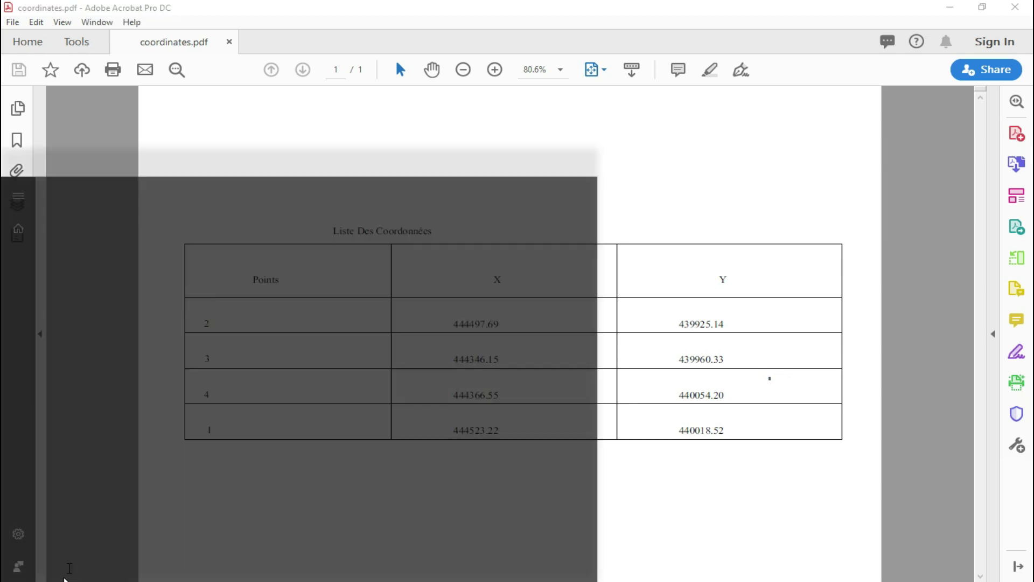
type("note")
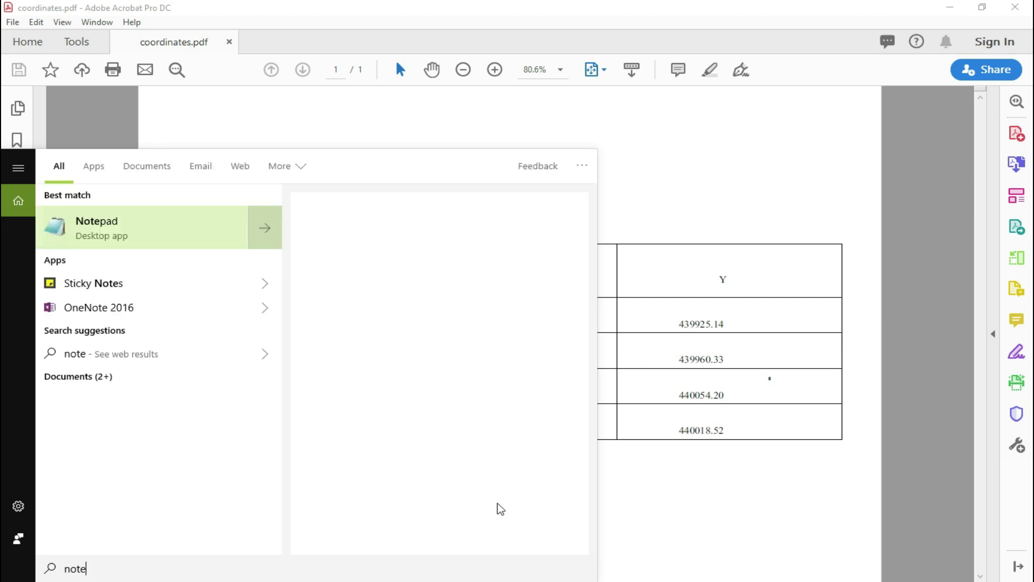
left_click(164, 221)
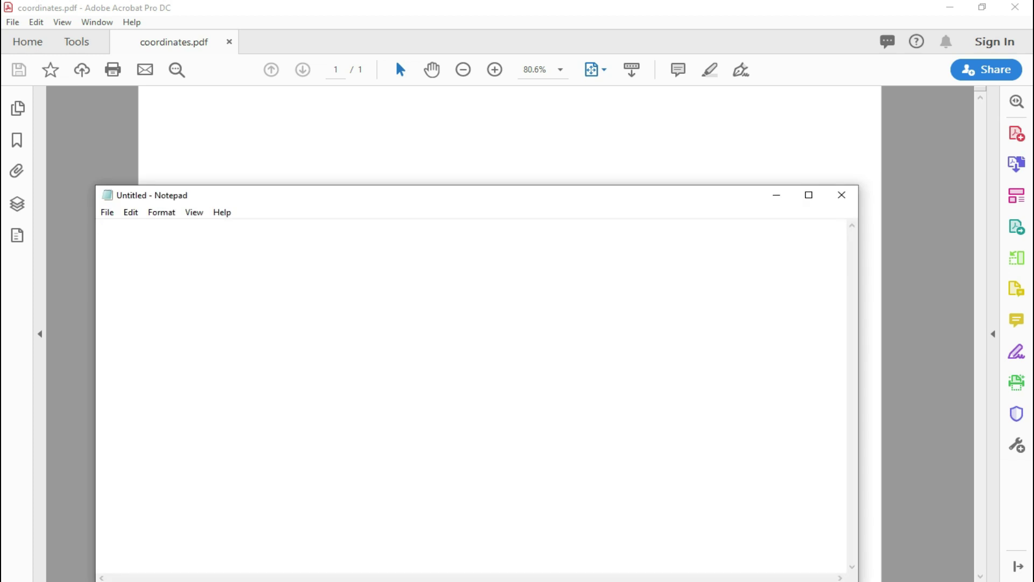
left_click(695, 27)
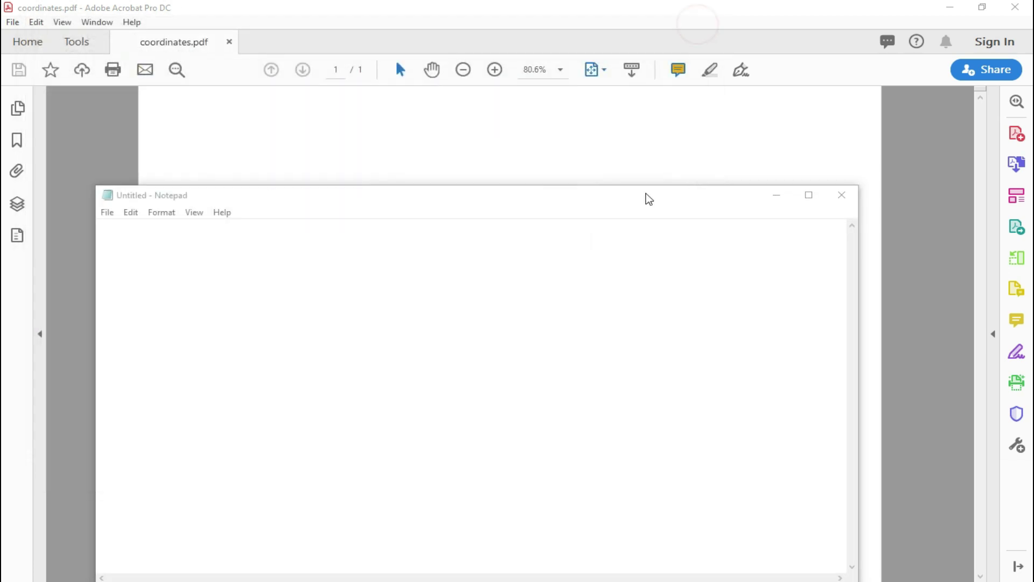
left_click(490, 388)
left_click_drag(586, 196, 837, 348)
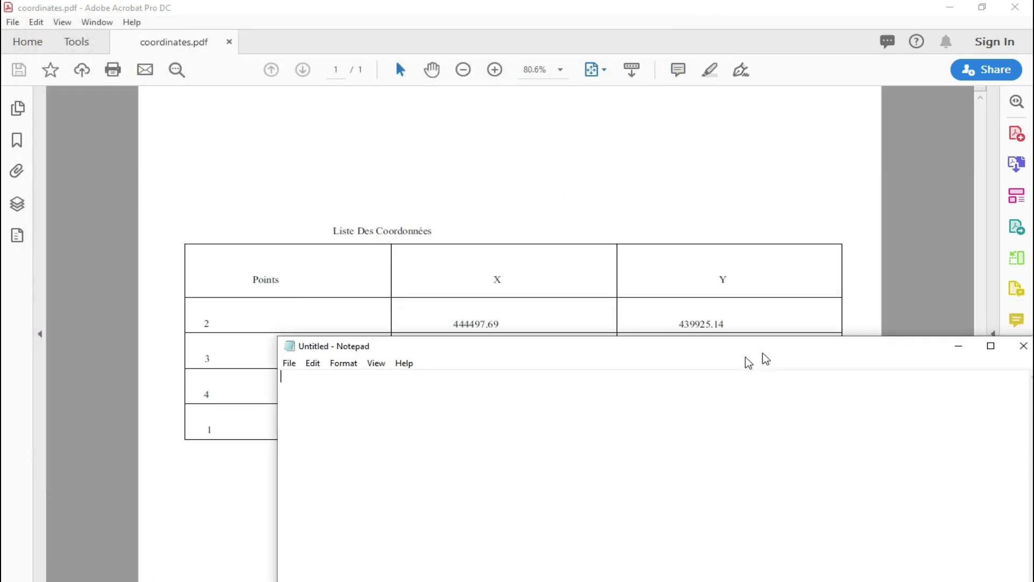
left_click_drag(457, 322, 587, 338)
Step: Copy point 2's X and Y values from the PDF into Notepad as line one
left_click(621, 330)
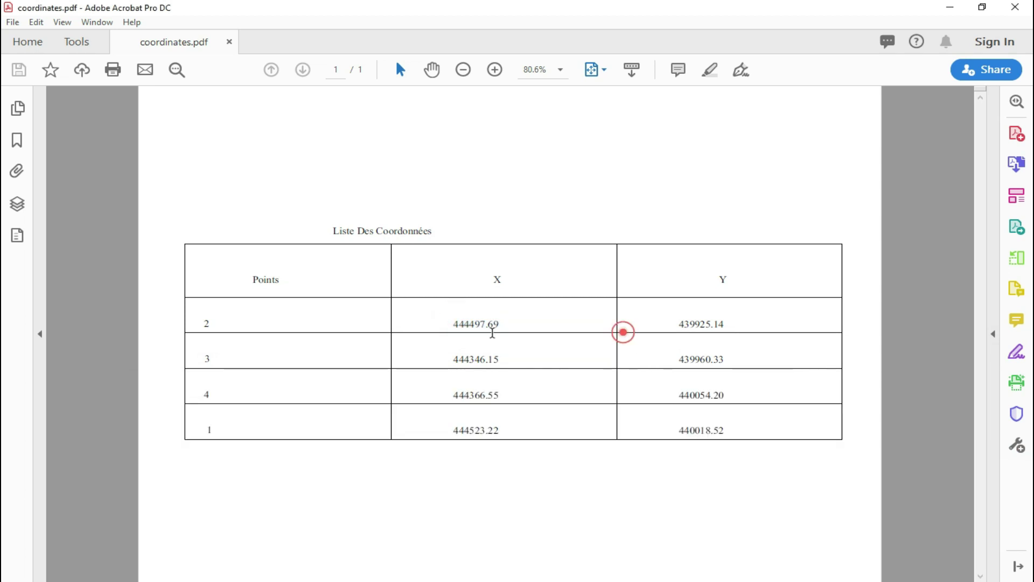
left_click_drag(457, 323, 553, 322)
left_click(457, 325)
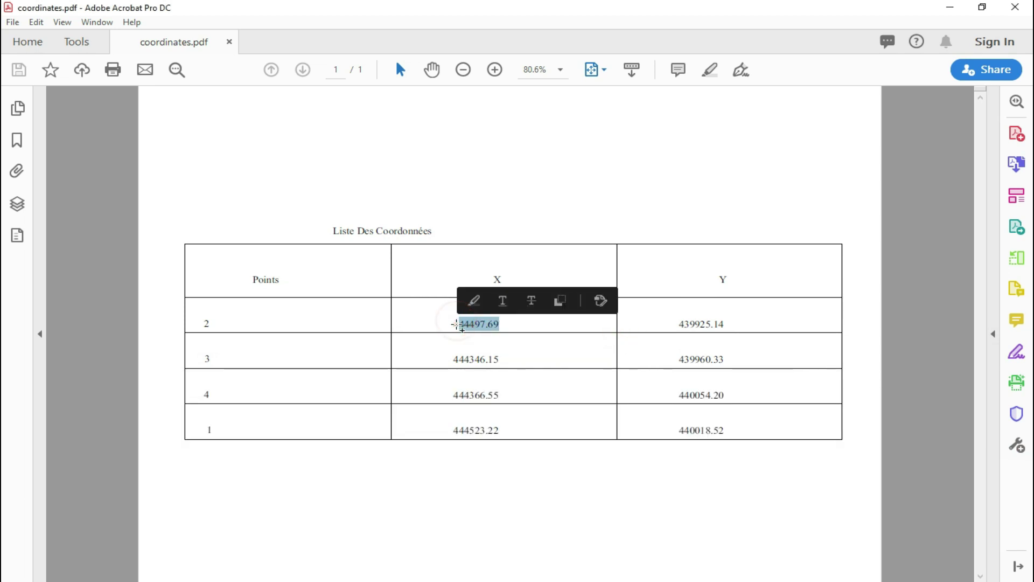
left_click(483, 276)
left_click_drag(455, 323, 727, 328)
key("ctrl+c")
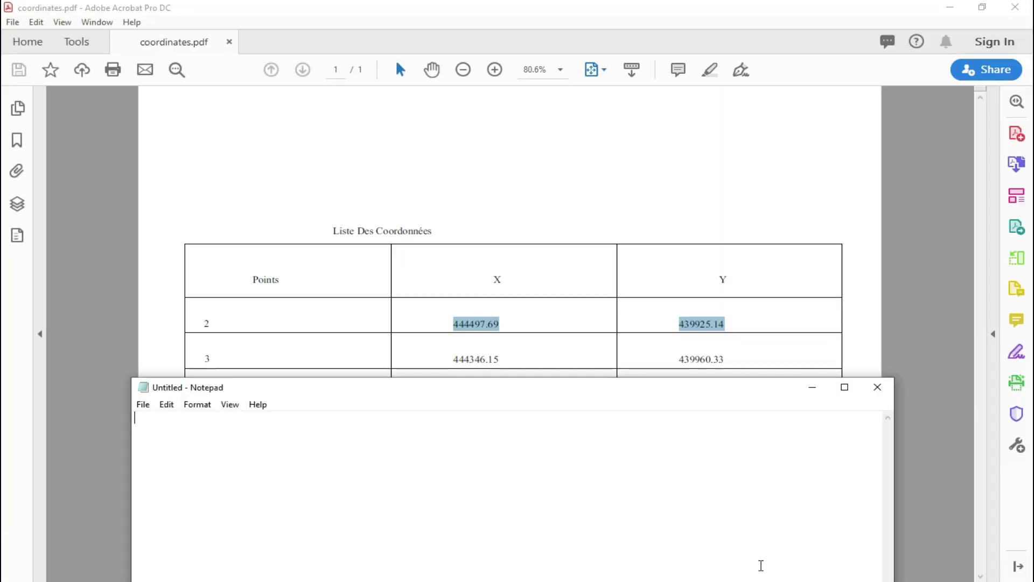
left_click_drag(585, 396, 637, 183)
left_click(465, 266)
key("ctrl+v")
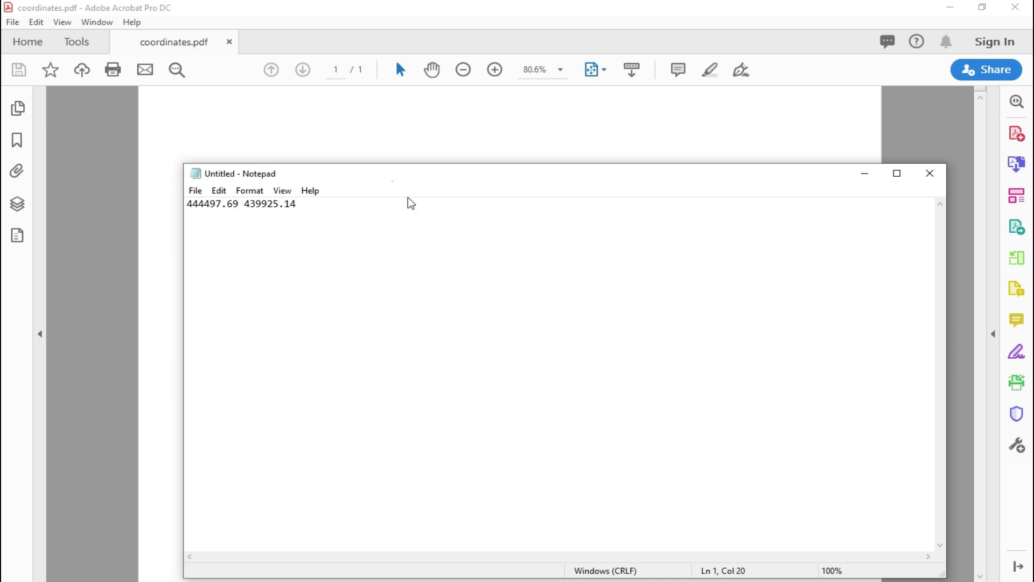
Step: Copy point 3's X and Y values into Notepad as line two
left_click_drag(397, 173, 512, 381)
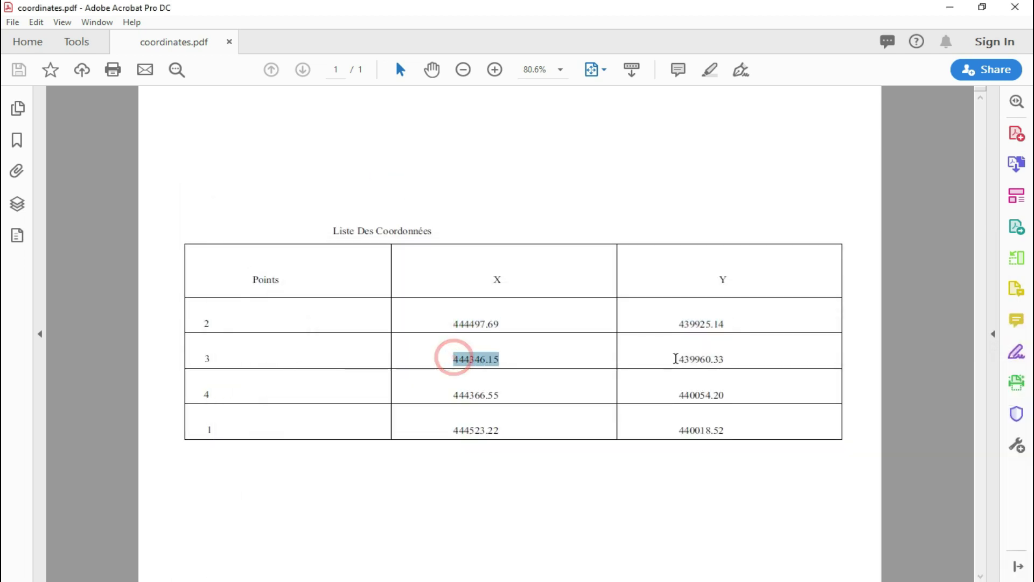
left_click_drag(454, 356, 750, 370)
key("ctrl+c")
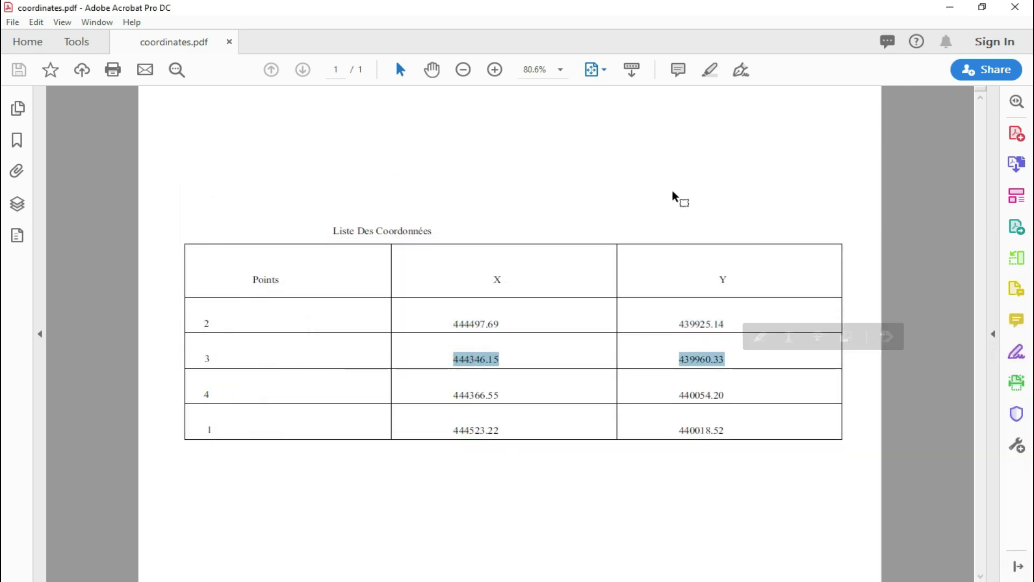
mouse_move(717, 10)
left_mouse_down()
mouse_move(620, 49)
mouse_move(541, 35)
left_mouse_up()
mouse_move(904, 390)
left_mouse_down()
mouse_move(802, 153)
mouse_move(881, 185)
left_mouse_up()
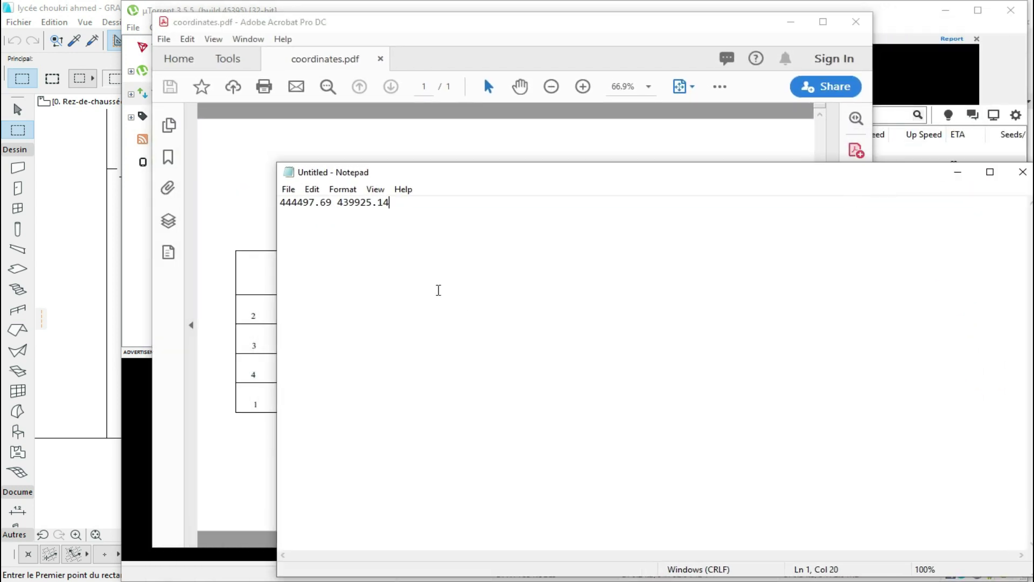
key("ctrl+v")
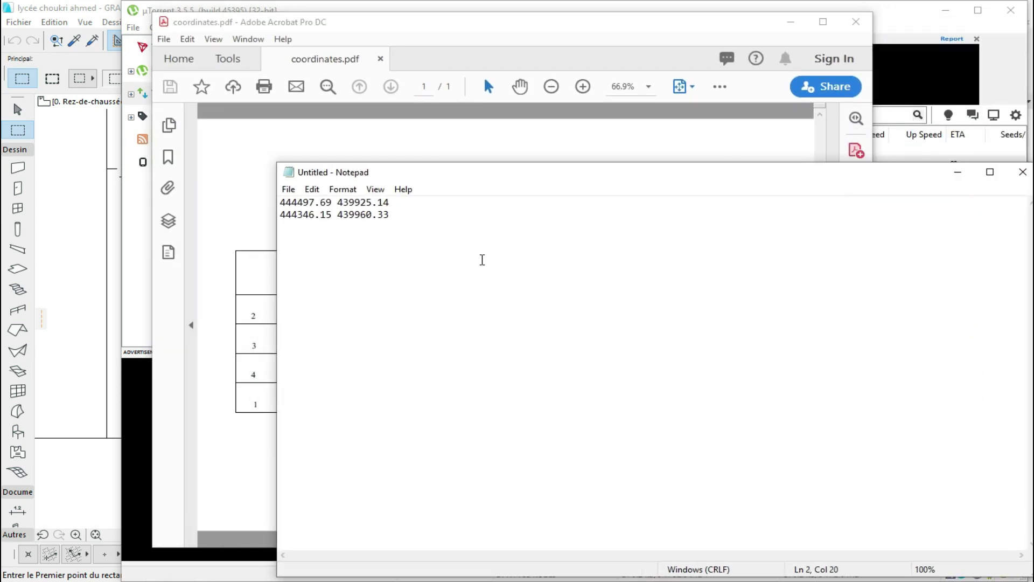
Step: Copy point 4's X and Y values into Notepad as line three
left_click_drag(570, 179, 911, 189)
left_click_drag(458, 376, 690, 379)
key("ctrl+c")
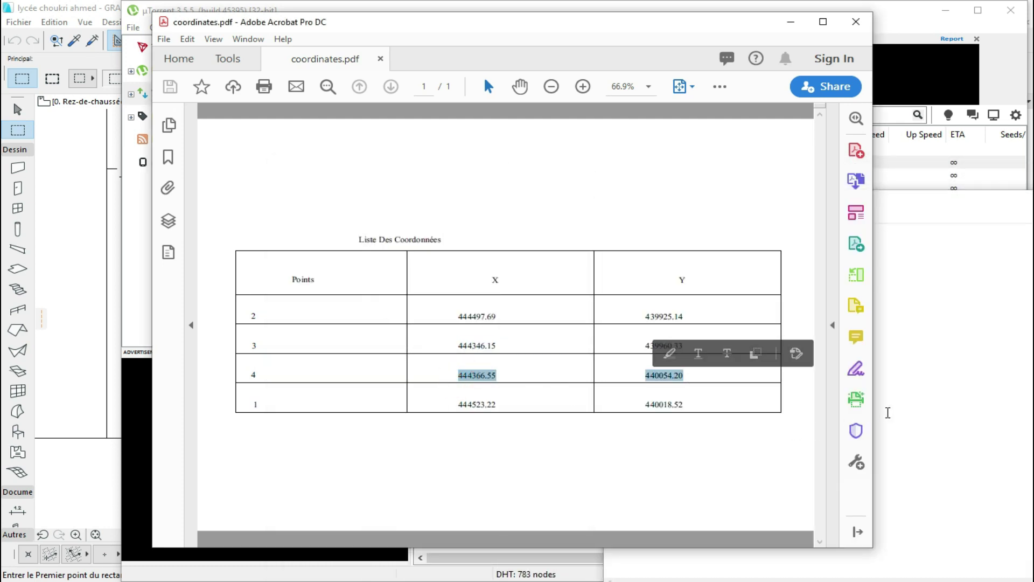
left_click(886, 411)
key("ctrl+v")
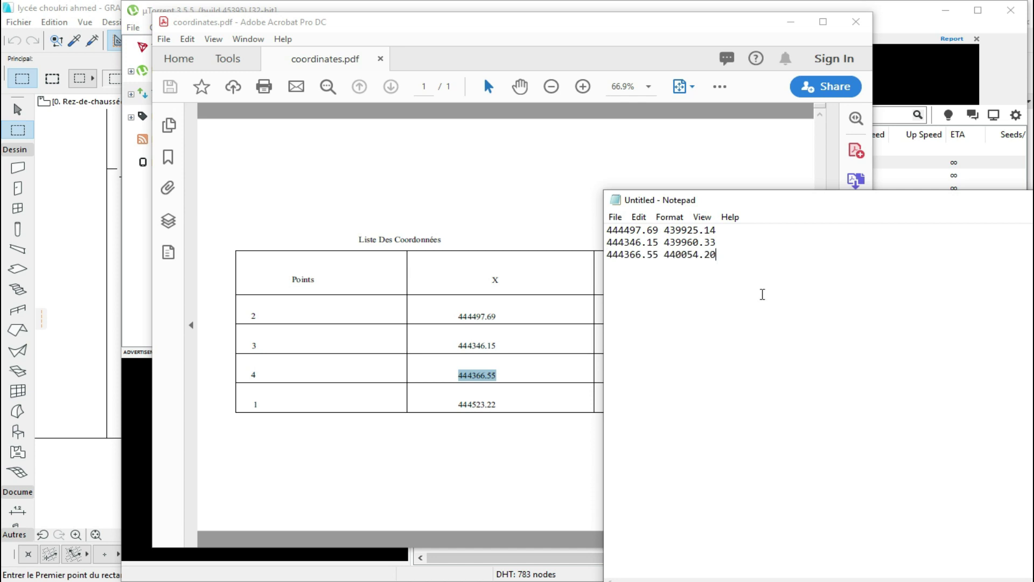
Step: Copy point 1's coordinates into Notepad as a new fourth line
left_click(490, 331)
left_click_drag(456, 403, 684, 403)
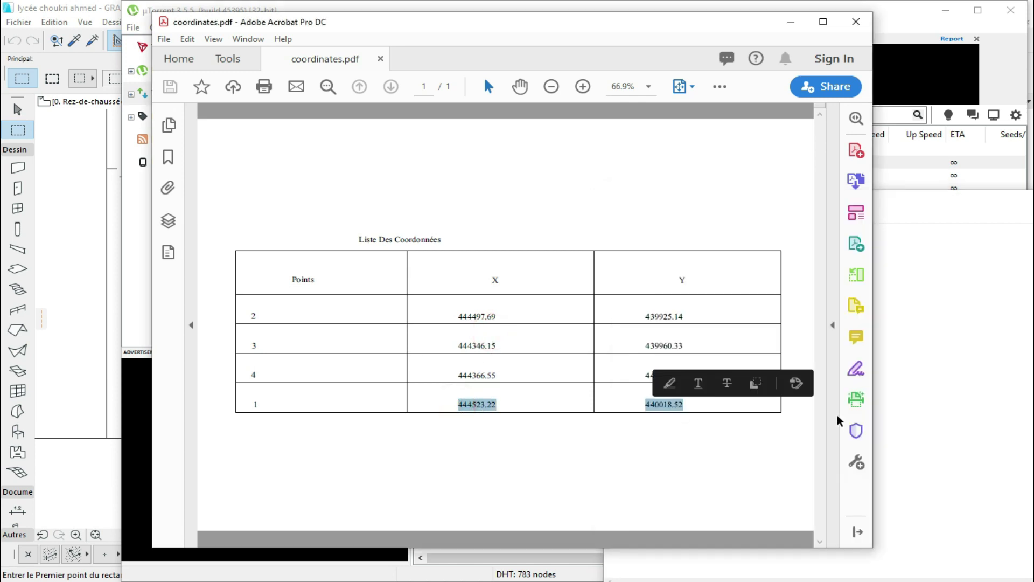
left_click(926, 393)
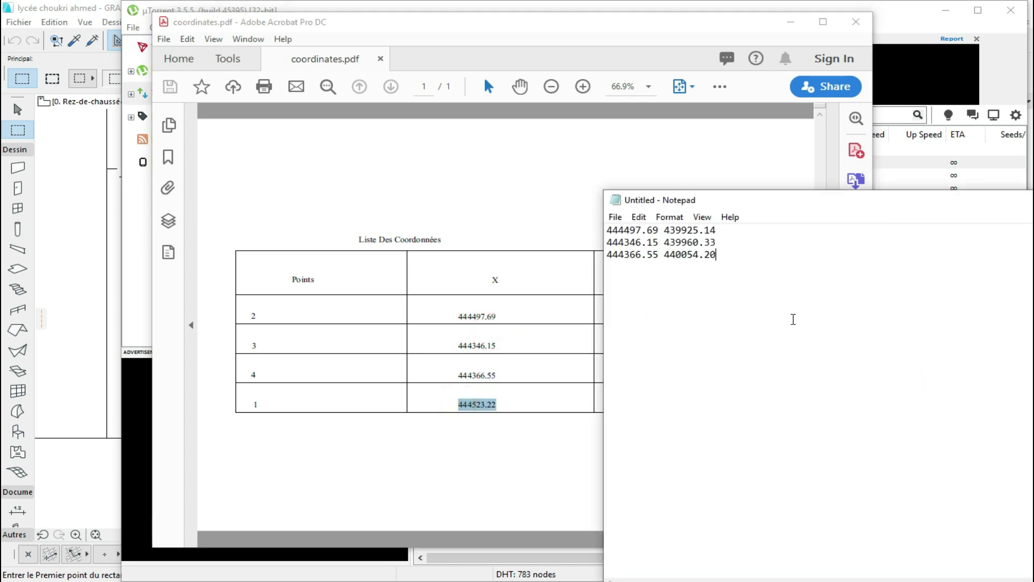
key("Return")
type("444523.22 440018.52")
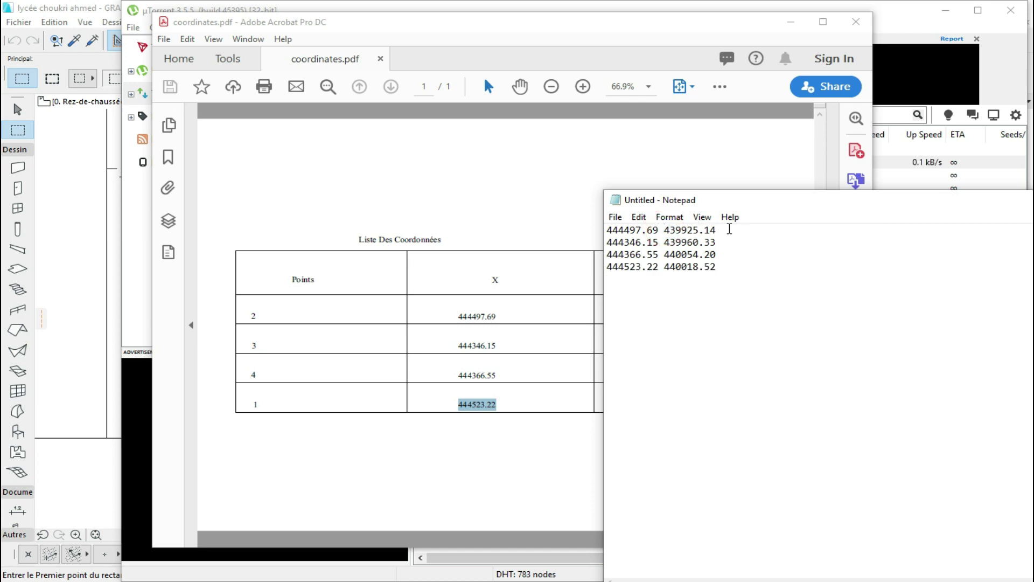
left_click_drag(716, 232, 666, 230)
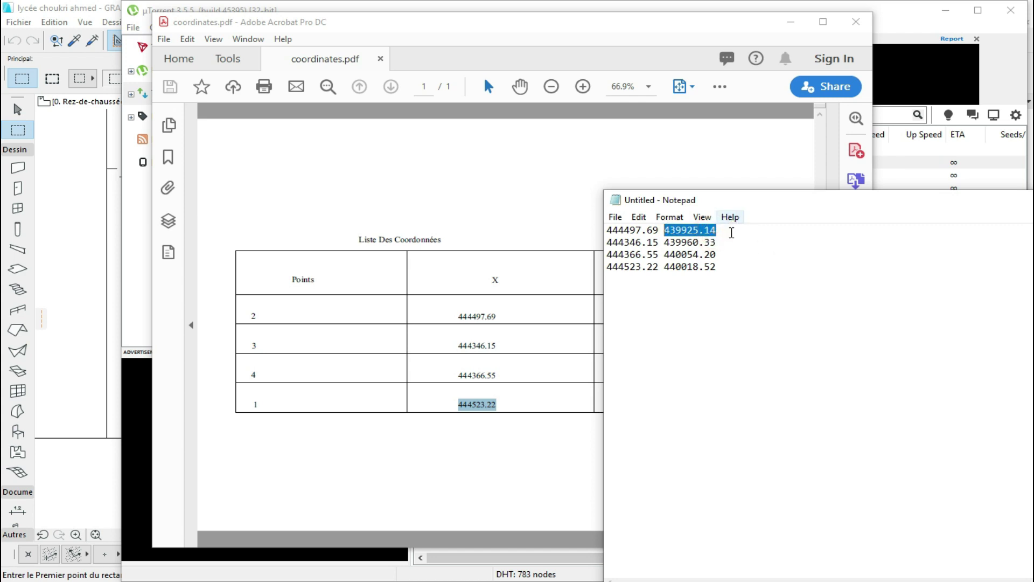
Step: Add a copied third value to the ends of lines 1 and 2, selecting its digits to overwrite
left_click(731, 232)
left_click_drag(723, 231, 754, 231)
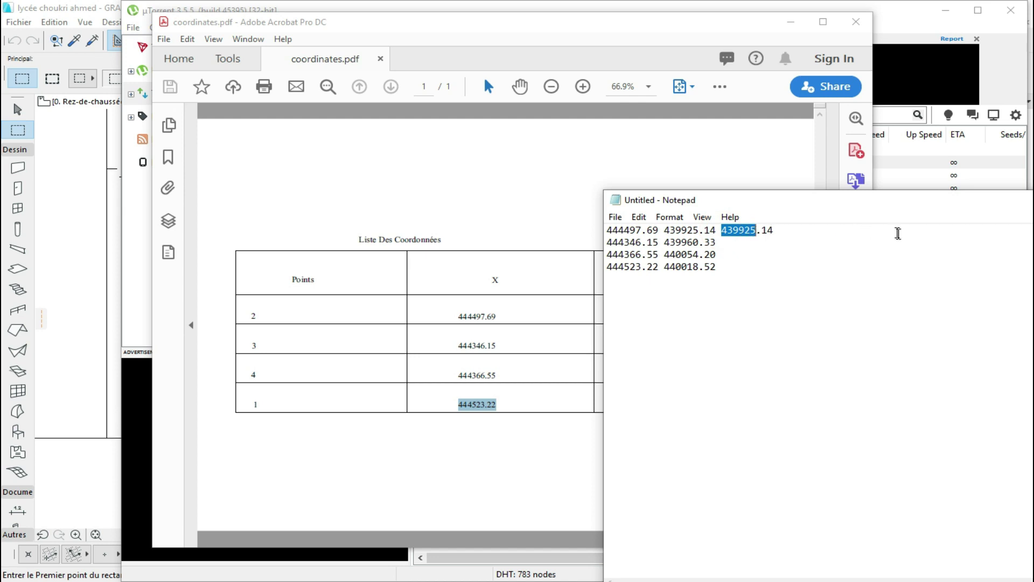
left_click(811, 243)
type("439925.14")
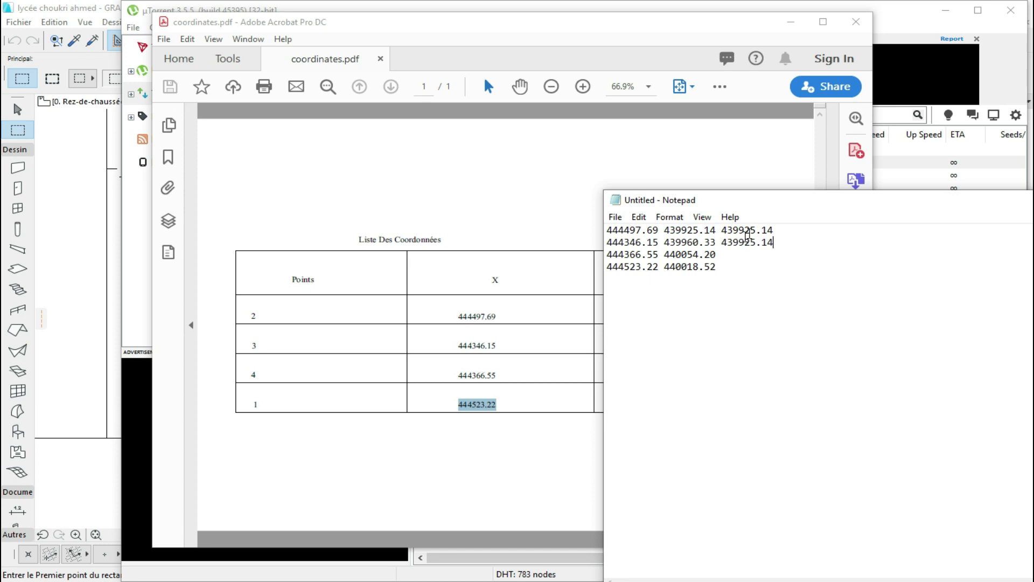
left_click_drag(756, 231, 723, 230)
left_click_drag(724, 241, 756, 246)
Step: Turn the third value into 000000.00 and add it to the remaining lines
triple_click(769, 249)
double_click(769, 243)
left_click(769, 244)
mouse_move(761, 243)
left_mouse_down()
mouse_move(779, 245)
mouse_move(716, 242)
left_mouse_up()
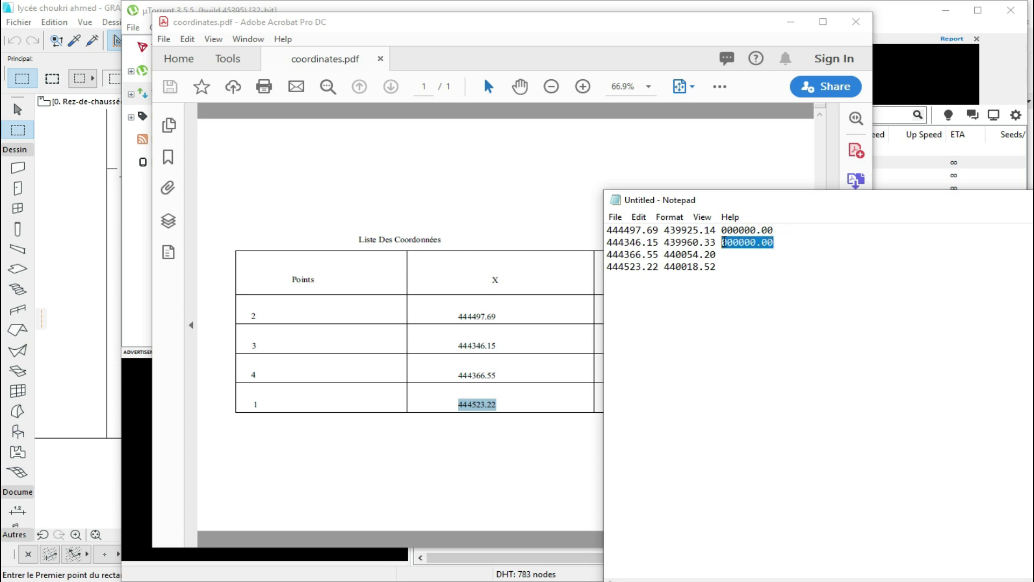
key("Down")
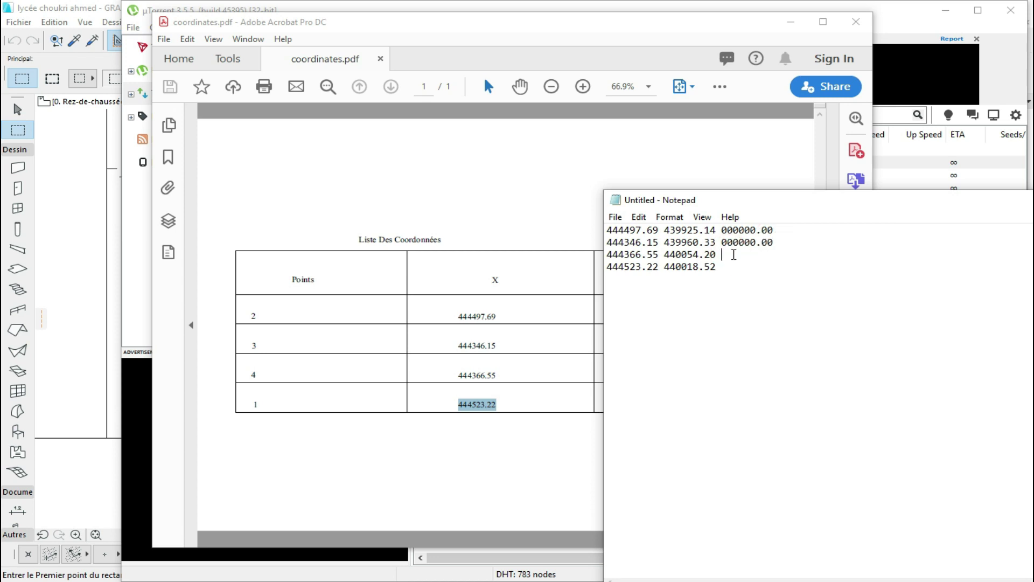
left_click(720, 278)
type("000000.00")
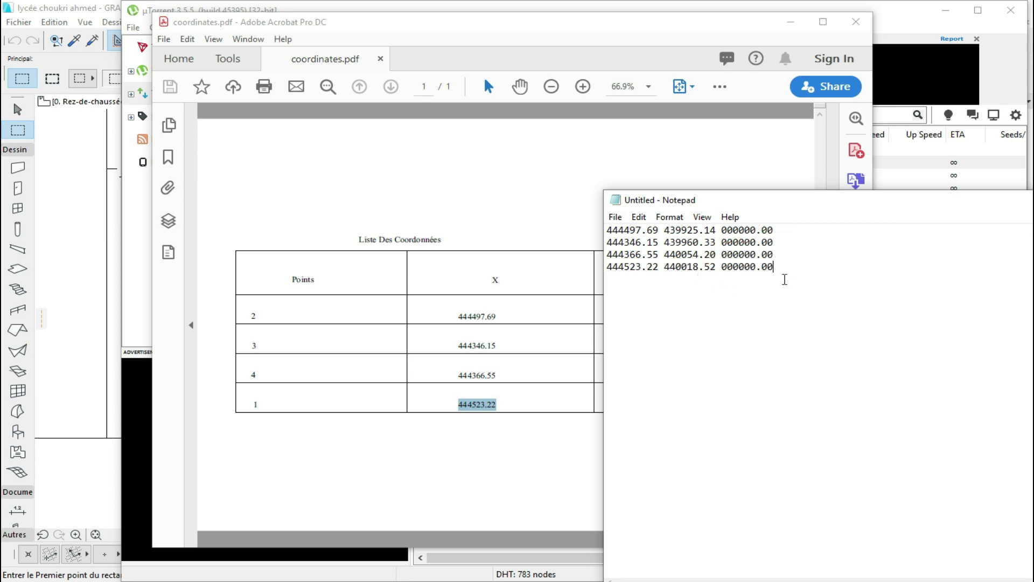
left_click_drag(813, 200, 161, 146)
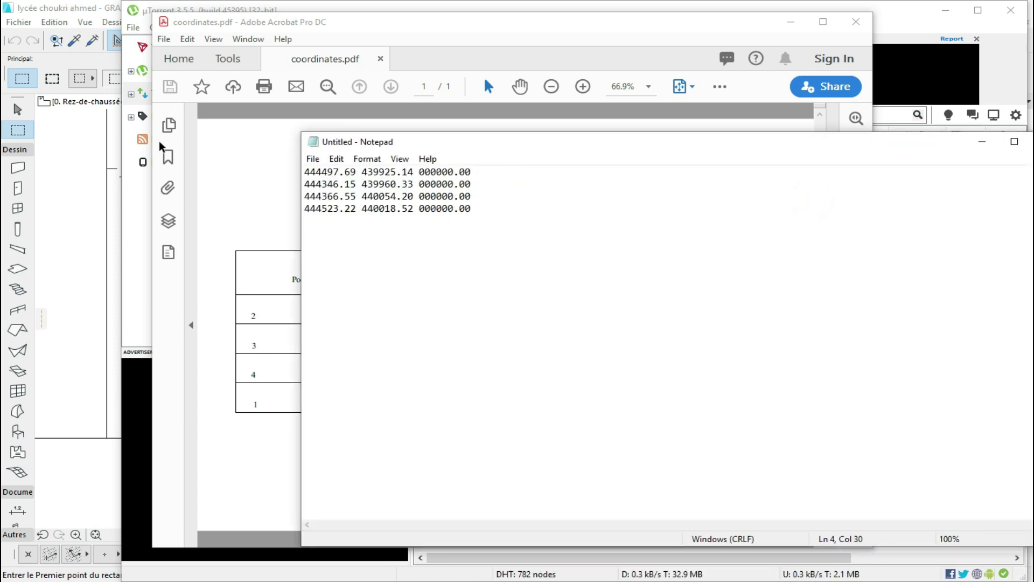
Step: Save the Notepad coordinate list to the Desktop as coordinates 02, then return to ARCHICAD
left_click(311, 159)
left_click(406, 219)
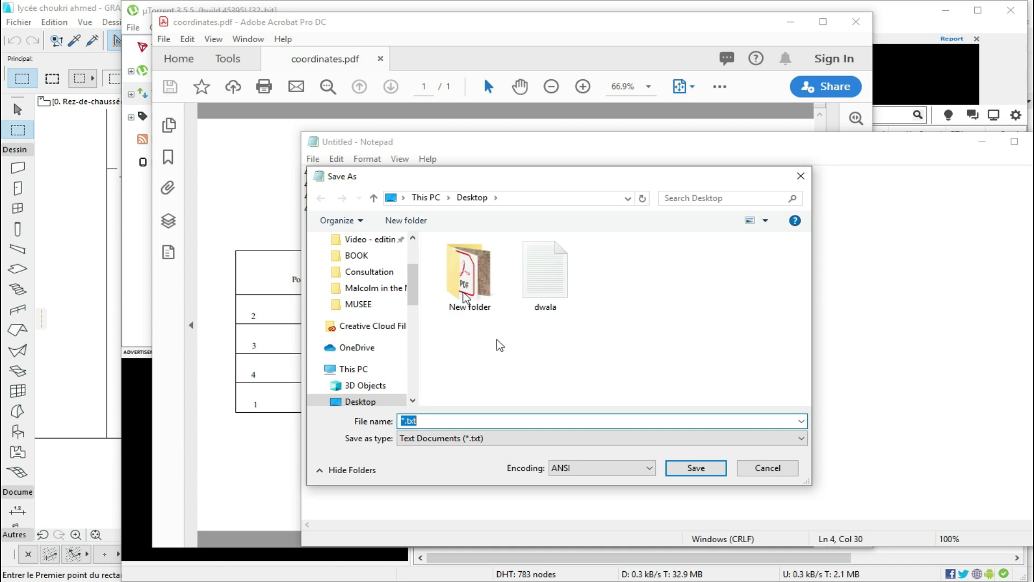
type("coor")
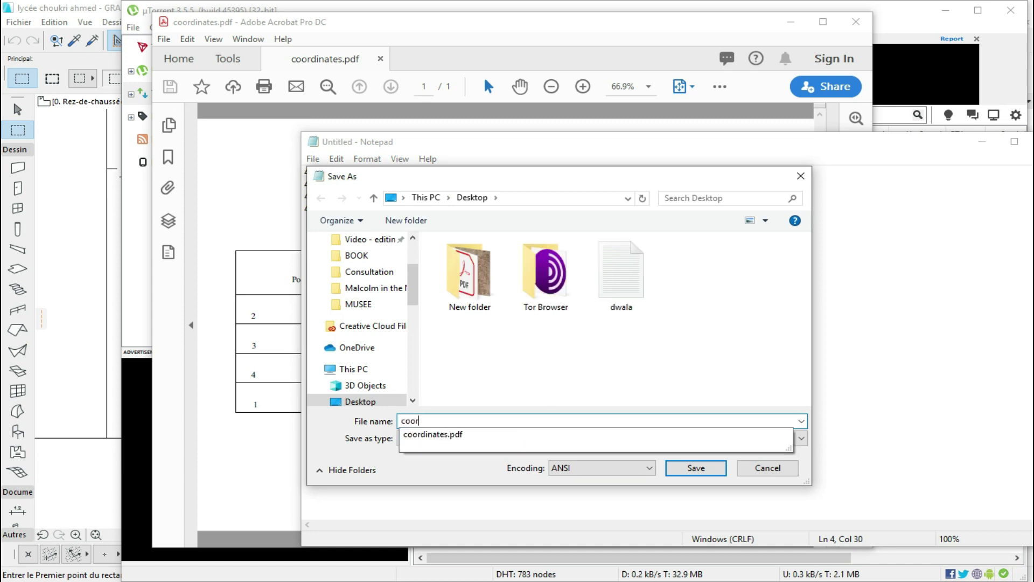
type("dnat")
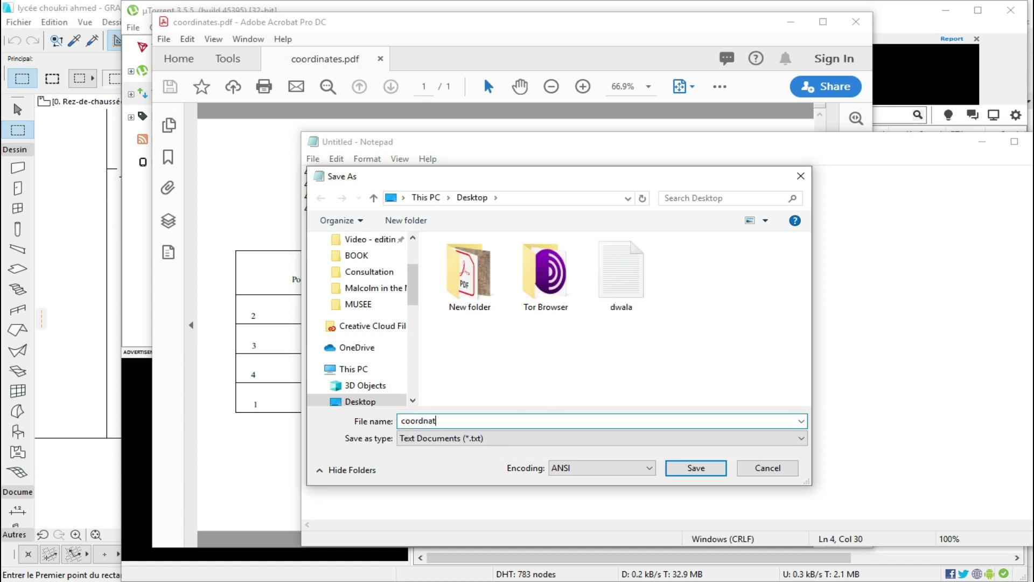
key("BackSpace")
key("BackSpace")
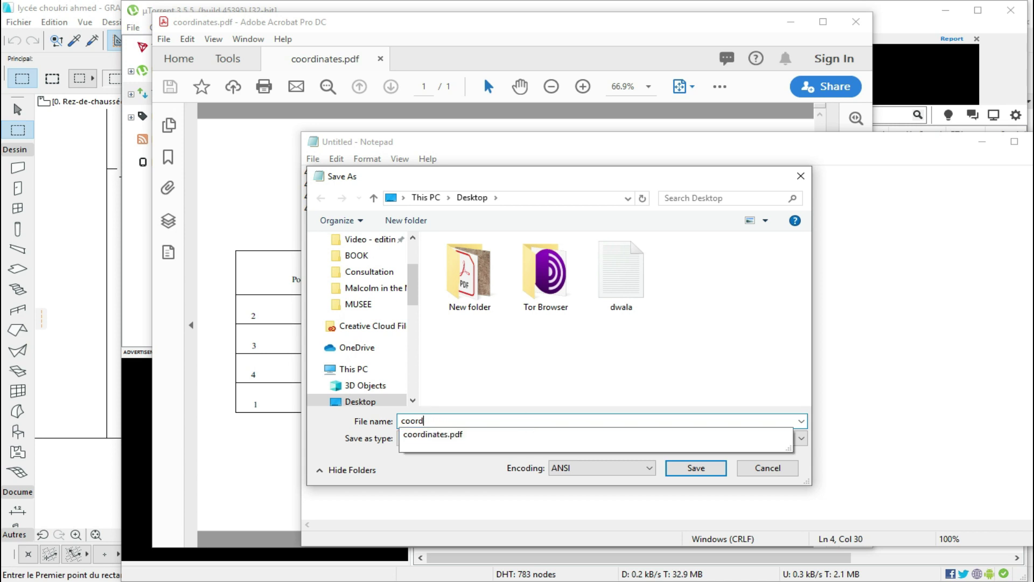
type("inates 02")
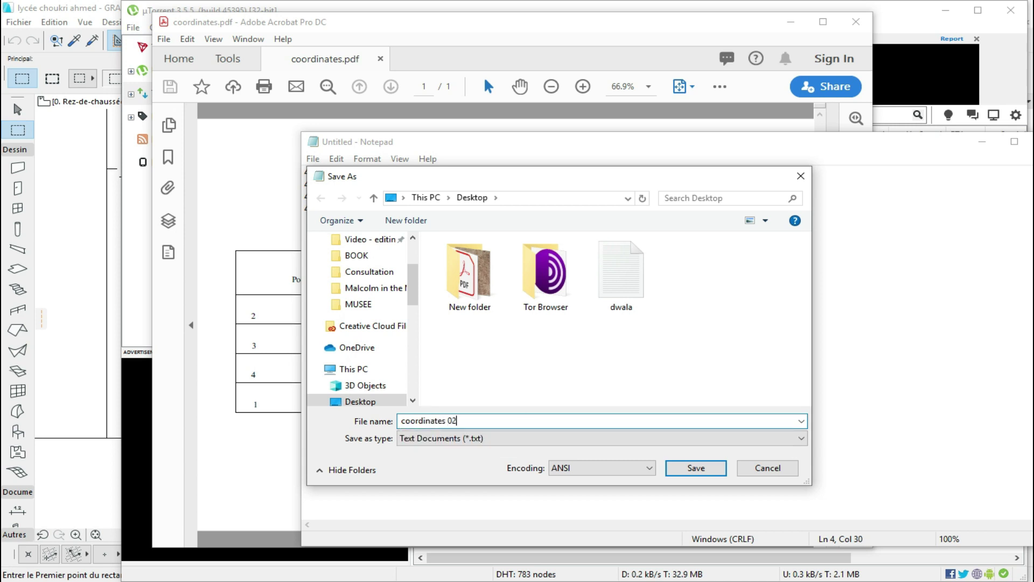
key("Return")
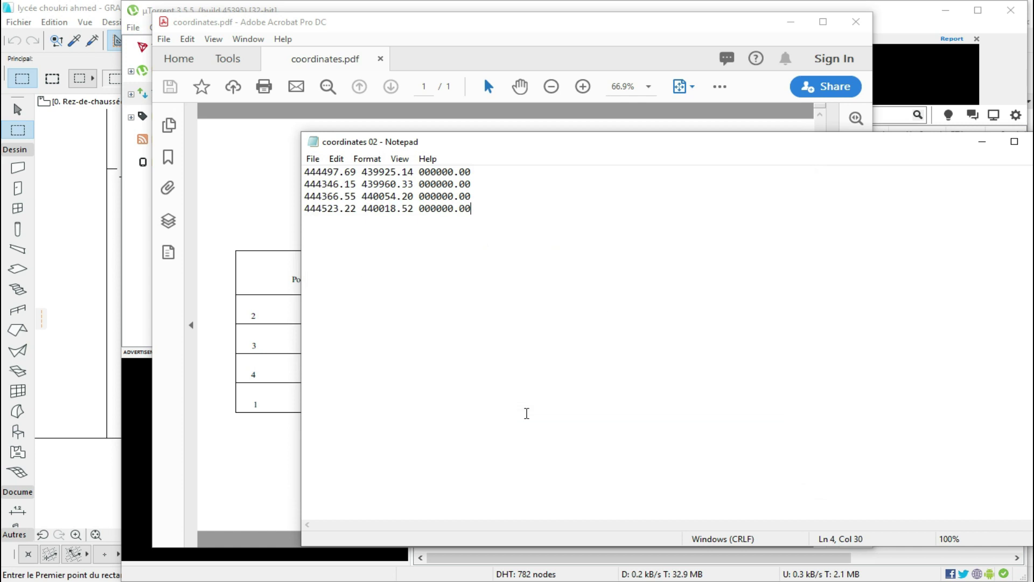
key("alt+Tab")
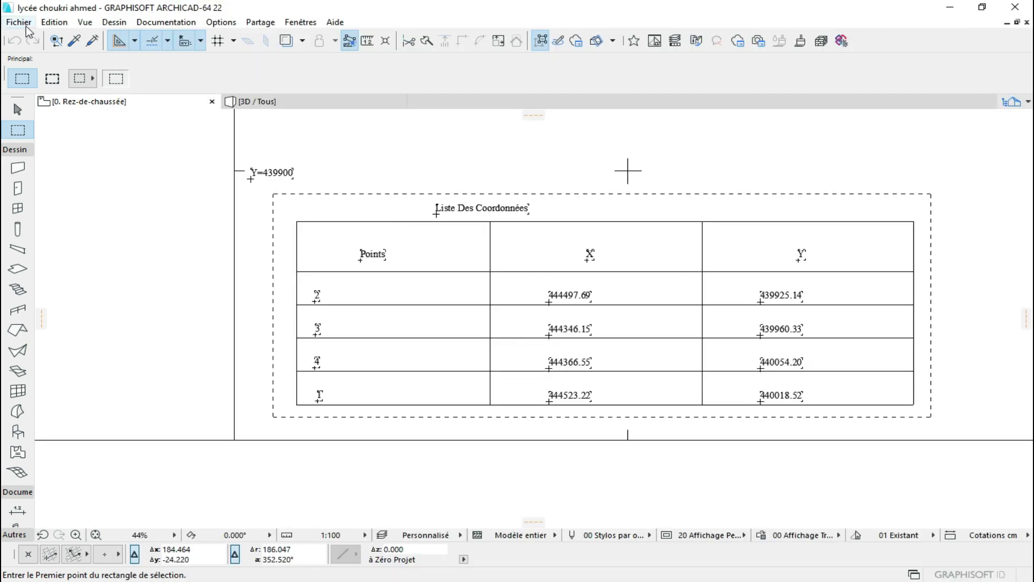
Step: Create a new project from Modèle AC22 DEFAUT.tpl with the Profil standard 22 environment
scroll(311, 188, "down", 3)
middle_click_drag(358, 234, 484, 258)
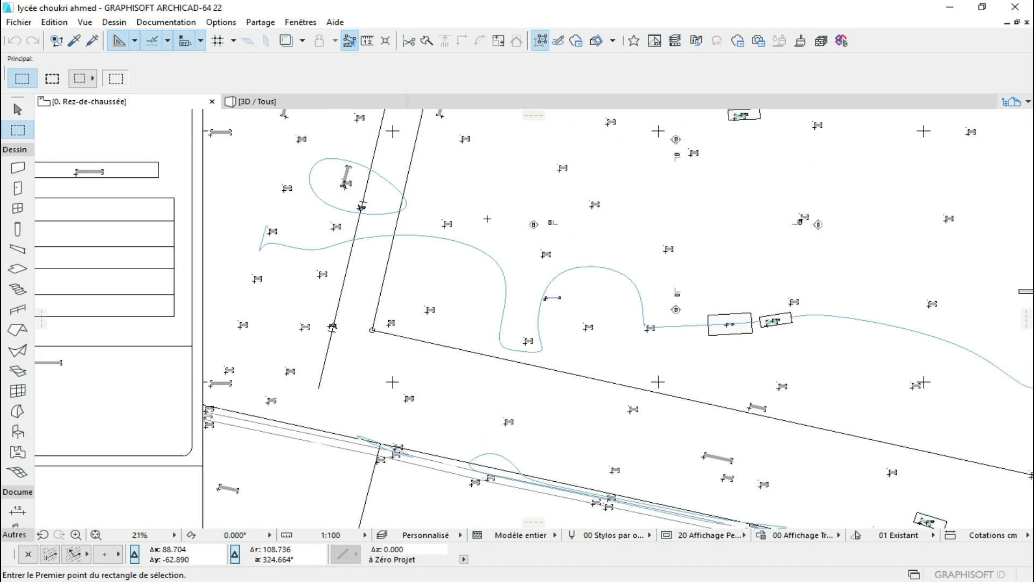
scroll(485, 259, "down", 3)
left_click(19, 21)
mouse_move(40, 40)
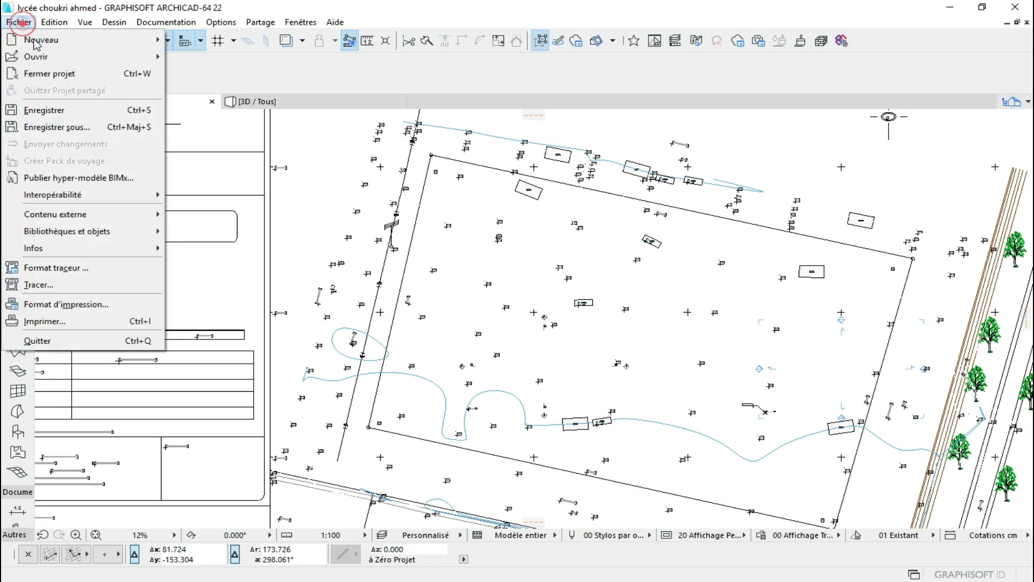
left_click(205, 42)
left_click(504, 306)
left_click(496, 370)
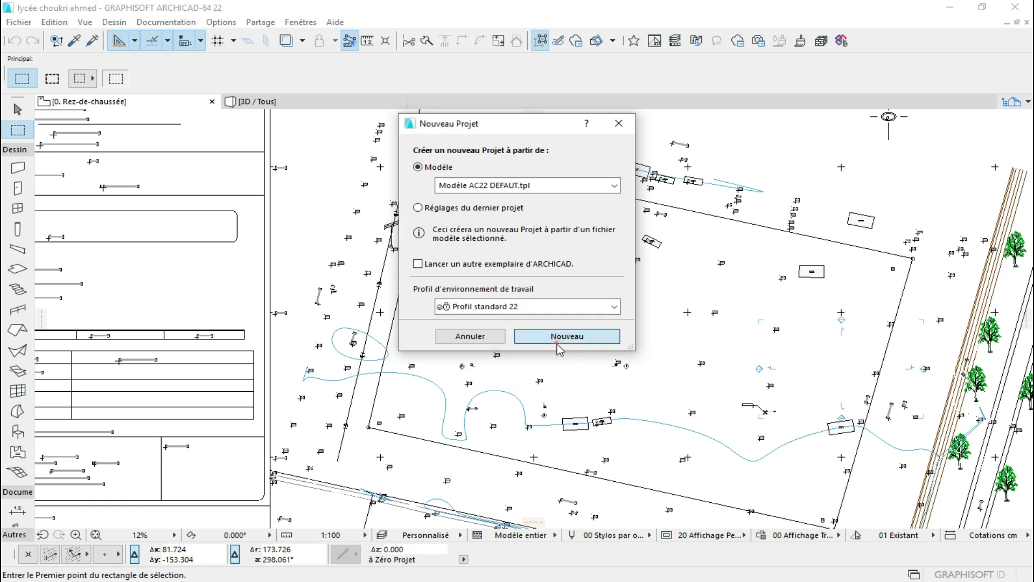
left_click(556, 336)
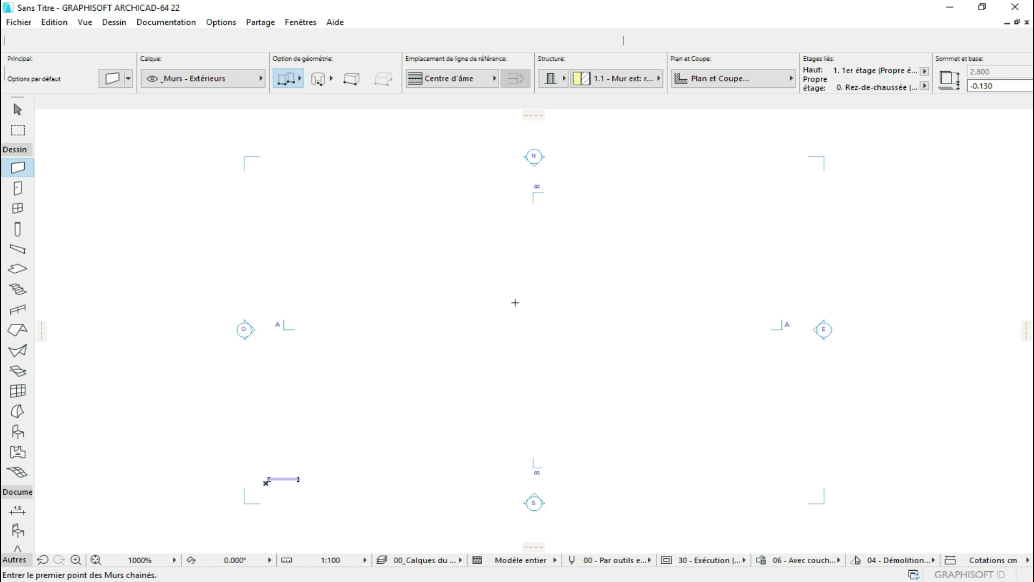
Step: Import coordinates 02 through Placer maillage selon données géomètre, keeping mètre and Définir graphiquement
scroll(554, 298, "down", 2)
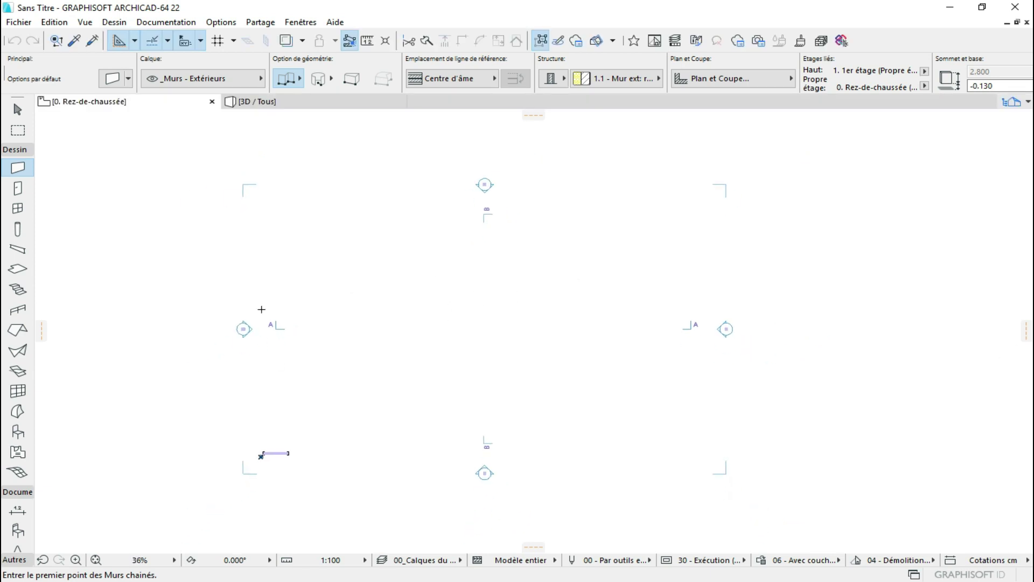
left_click(19, 21)
left_click(116, 196)
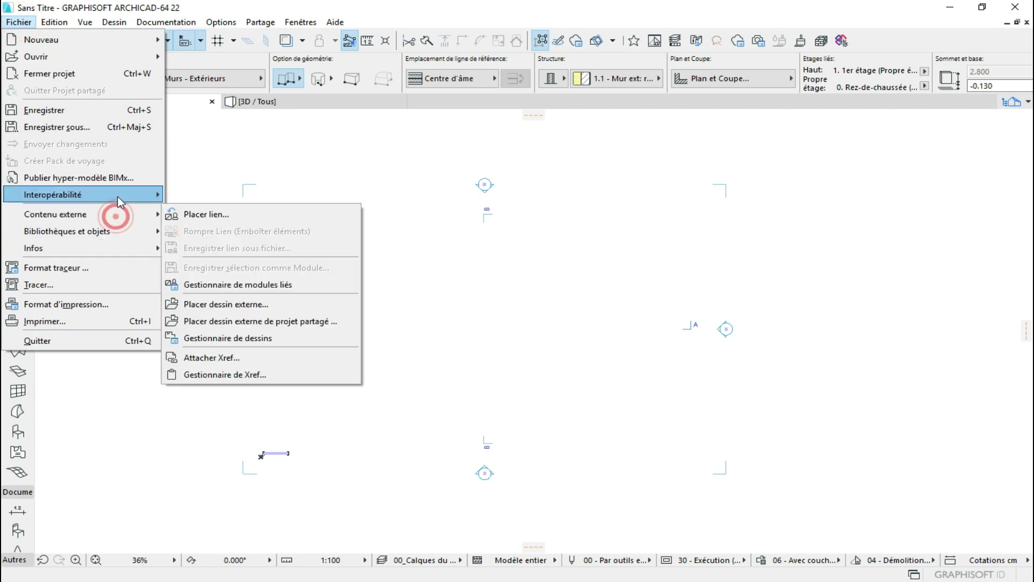
left_click(296, 302)
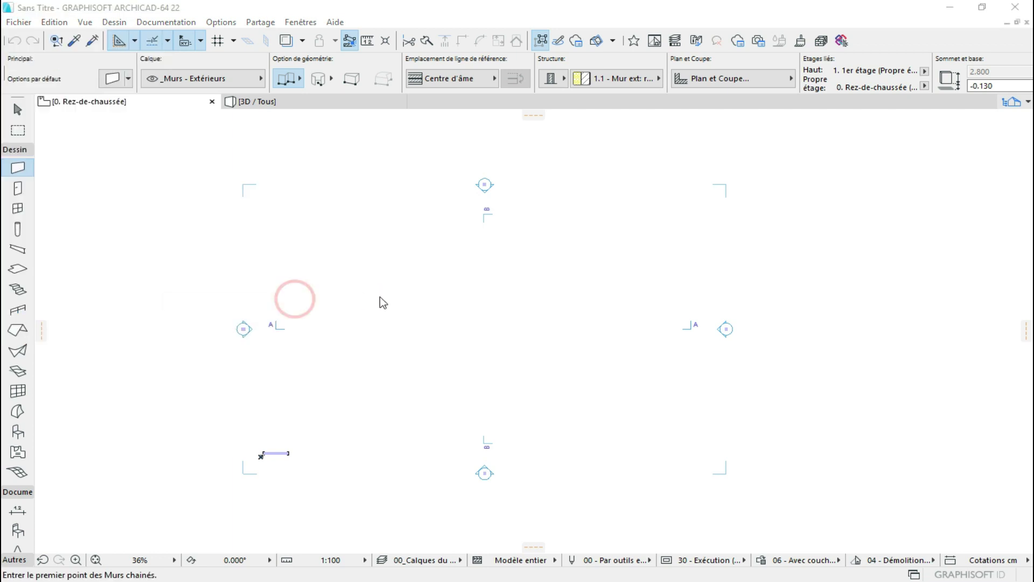
double_click(362, 219)
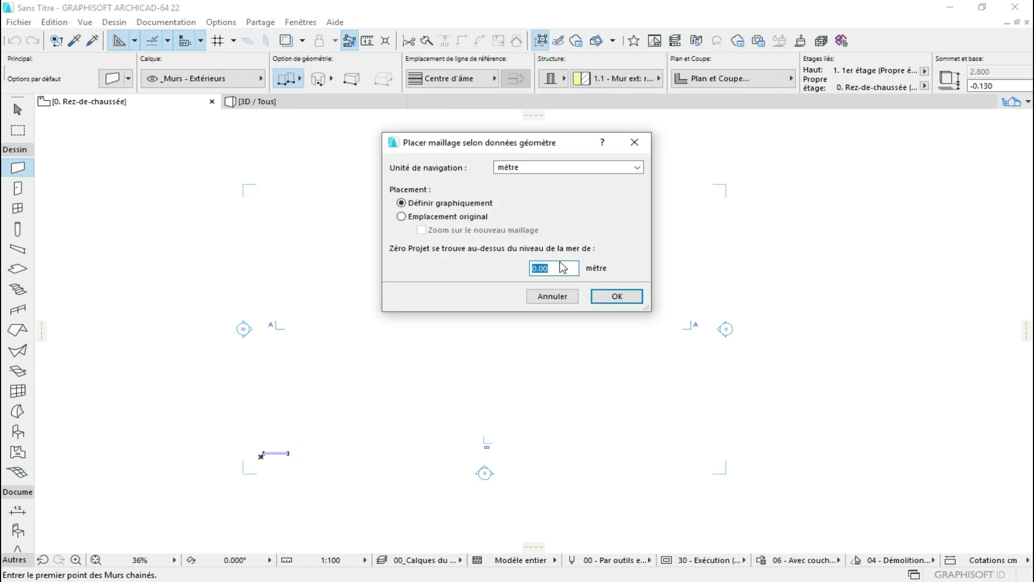
left_click(617, 295)
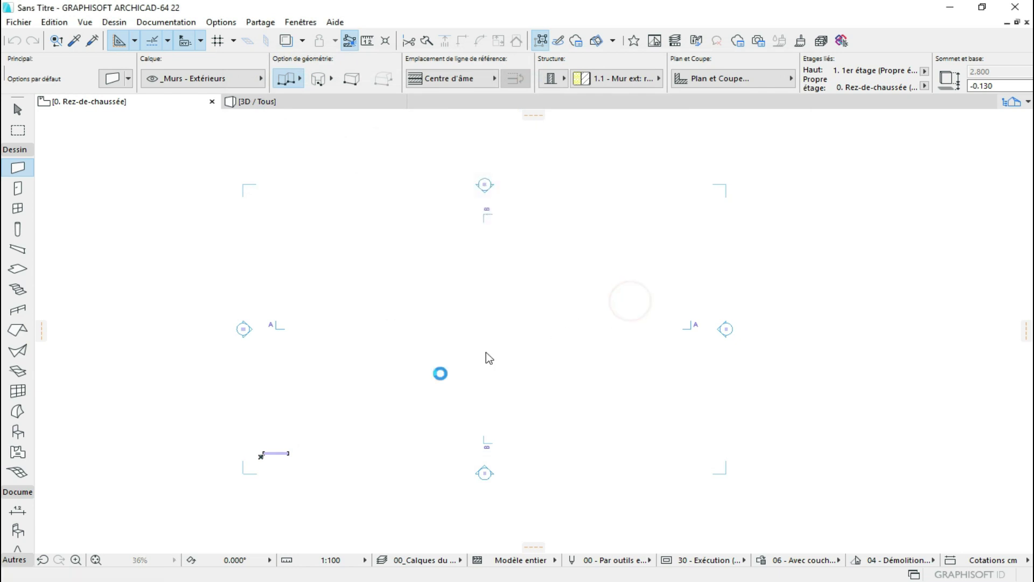
Step: Drop the survey mesh onto the plan and select it to check its placement
left_click(261, 455)
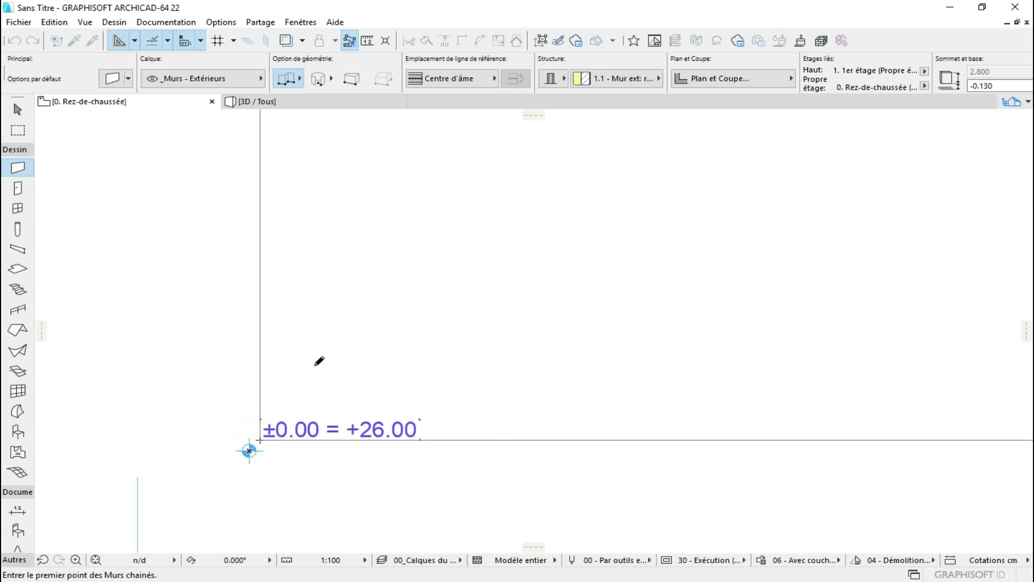
scroll(261, 441, "down", 4)
scroll(362, 372, "down", 5)
scroll(350, 431, "down", 1)
scroll(420, 383, "down", 2)
key("Escape")
left_click(508, 192)
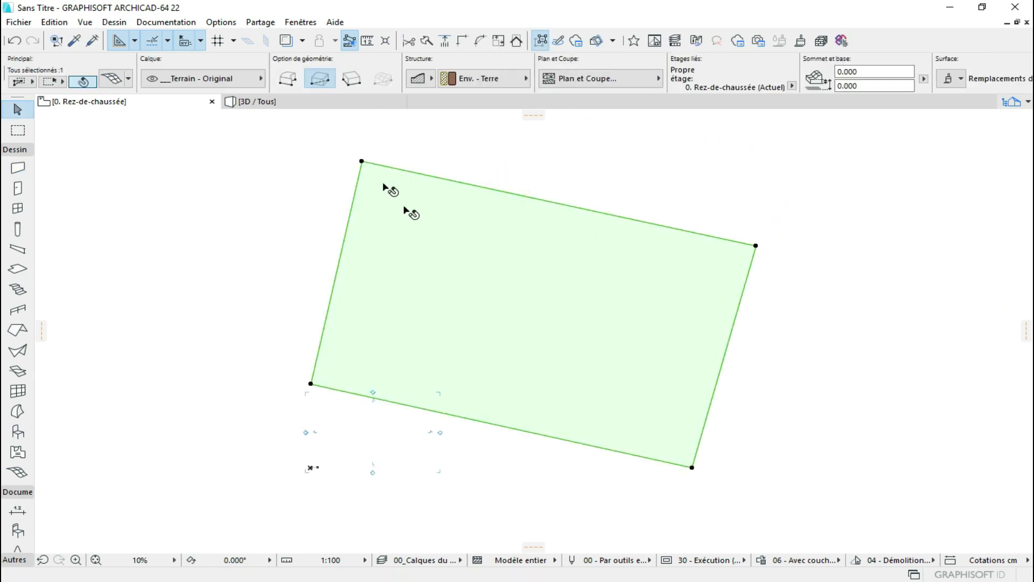
key("Escape")
scroll(420, 202, "up", 1)
Step: In the 3D view, set the mesh's Sommet to 0.400 in the Info Box
key("F3")
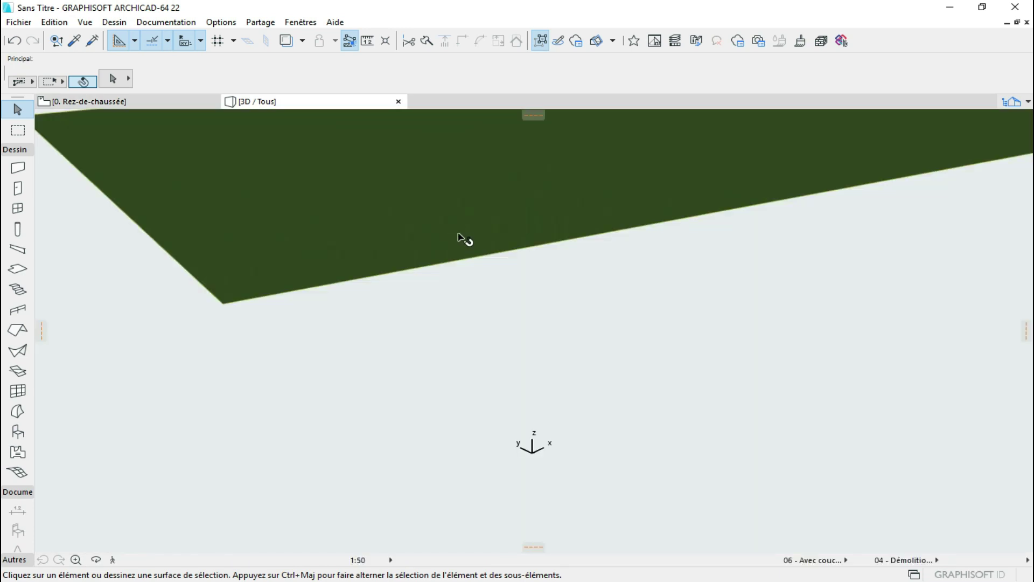
mouse_move(462, 238)
middle_mouse_down()
mouse_move(469, 253)
mouse_move(398, 380)
mouse_move(464, 323)
mouse_move(448, 388)
middle_mouse_up()
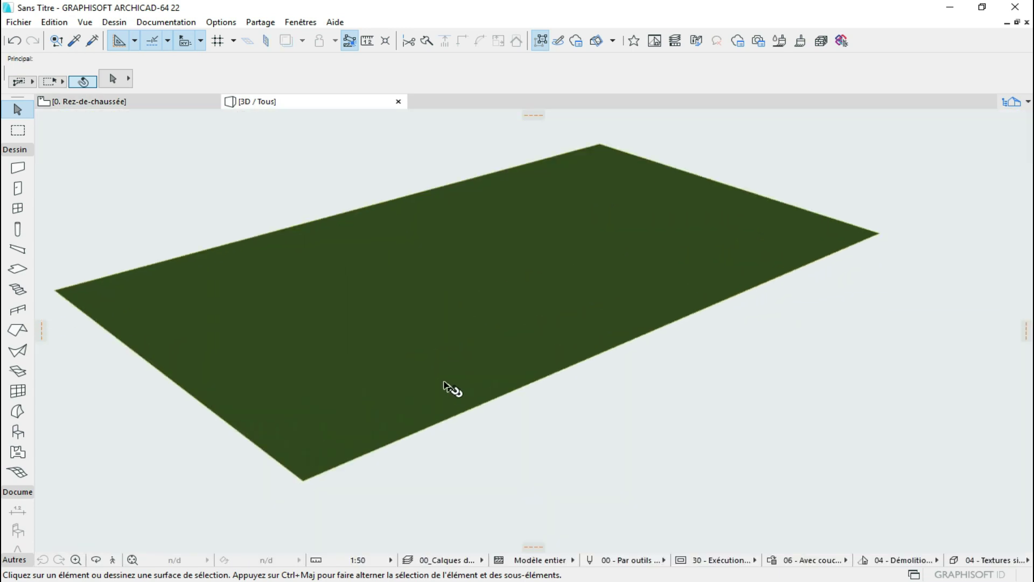
left_click(446, 382)
left_click(862, 71)
key("Return")
key("Escape")
Step: Return to the ground floor plan and select the site mesh
scroll(381, 464, "up", 3)
scroll(329, 462, "up", 1)
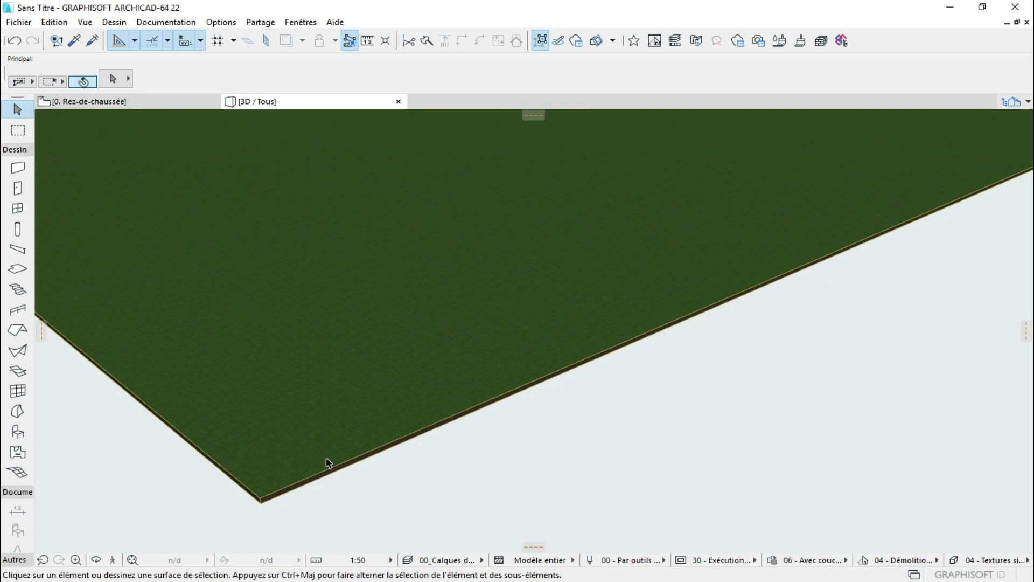
key("F2")
left_click(445, 364)
Step: Move the mesh by its lower-left corner onto the project origin point
left_click(297, 427)
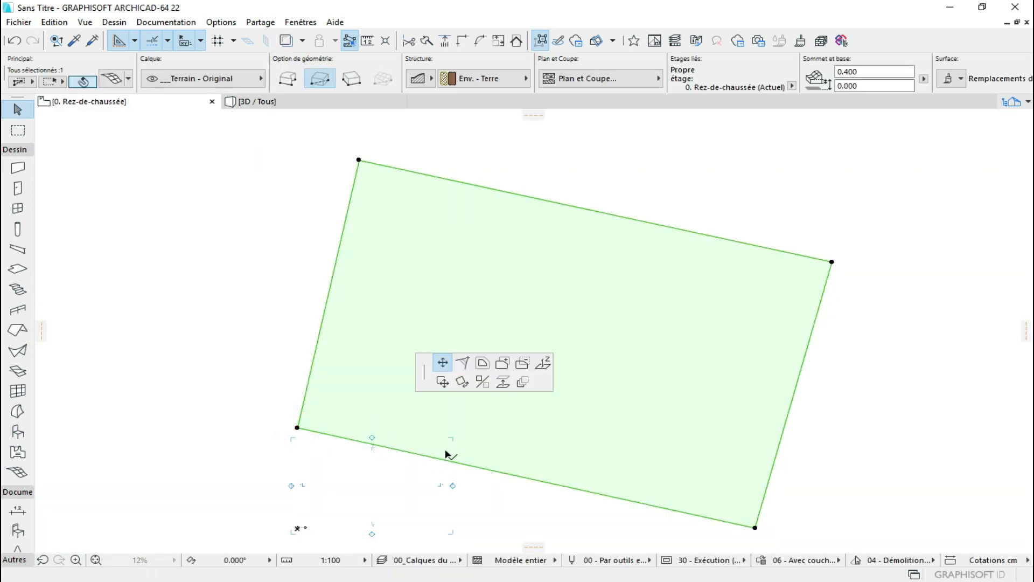
left_click(443, 382)
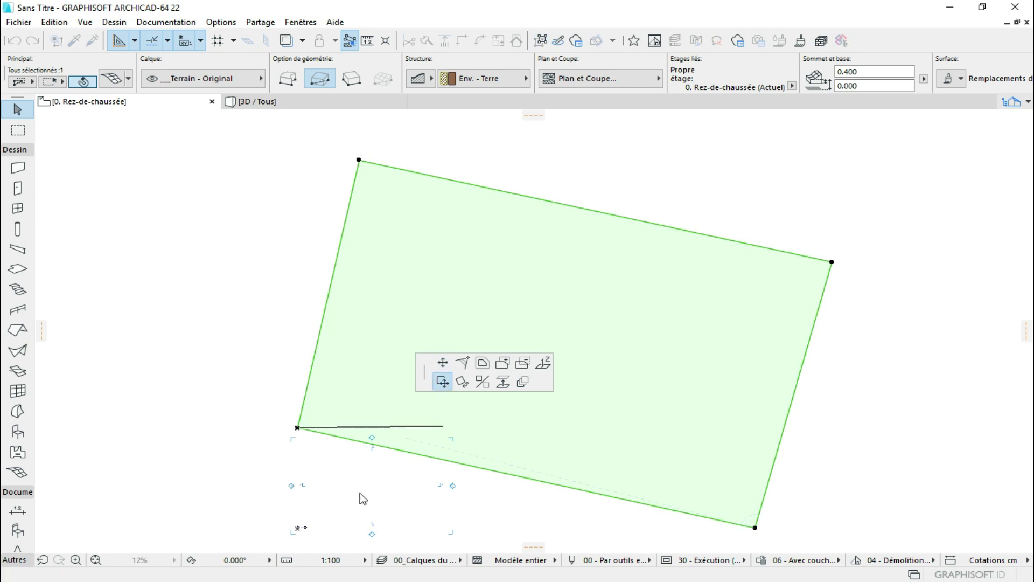
left_click(297, 528)
middle_click_drag(360, 527, 365, 334)
left_click(506, 506)
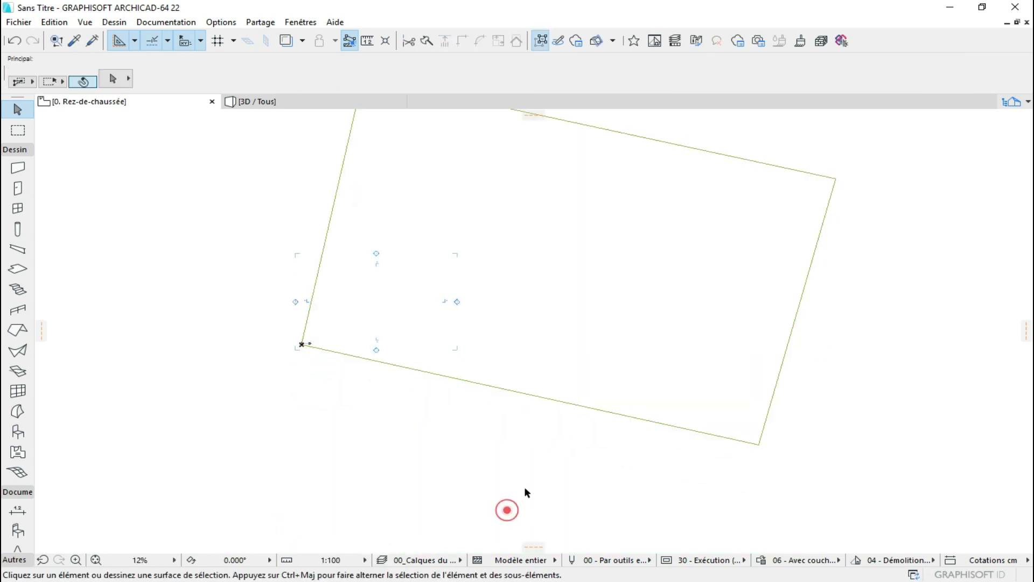
Step: Recenter the plan on the mesh and bring up the Object tool's default settings
mouse_move(538, 425)
middle_mouse_down()
mouse_move(499, 405)
mouse_move(456, 414)
middle_mouse_up()
scroll(377, 283, "up", 1)
middle_click_drag(259, 242, 240, 300)
left_click(17, 431)
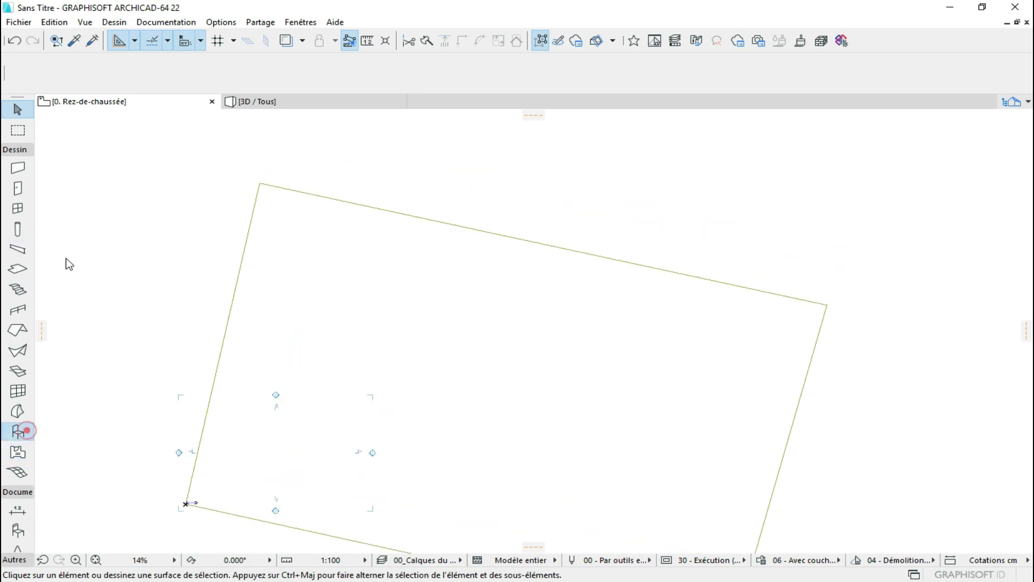
left_click(105, 78)
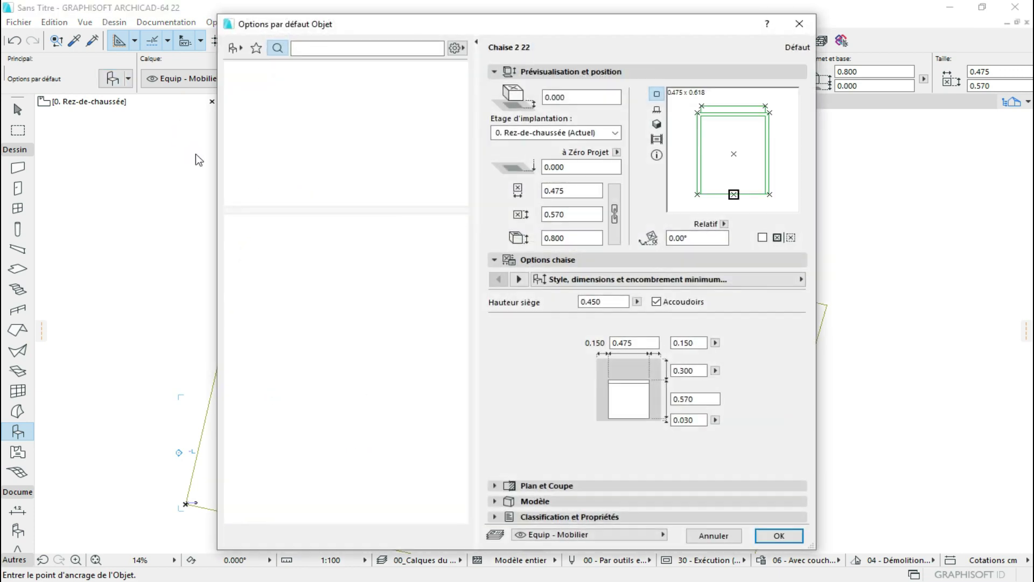
Step: Search the library for 'coord' and set Coordonnées globales 22 as the default object
left_click(311, 47)
type("c")
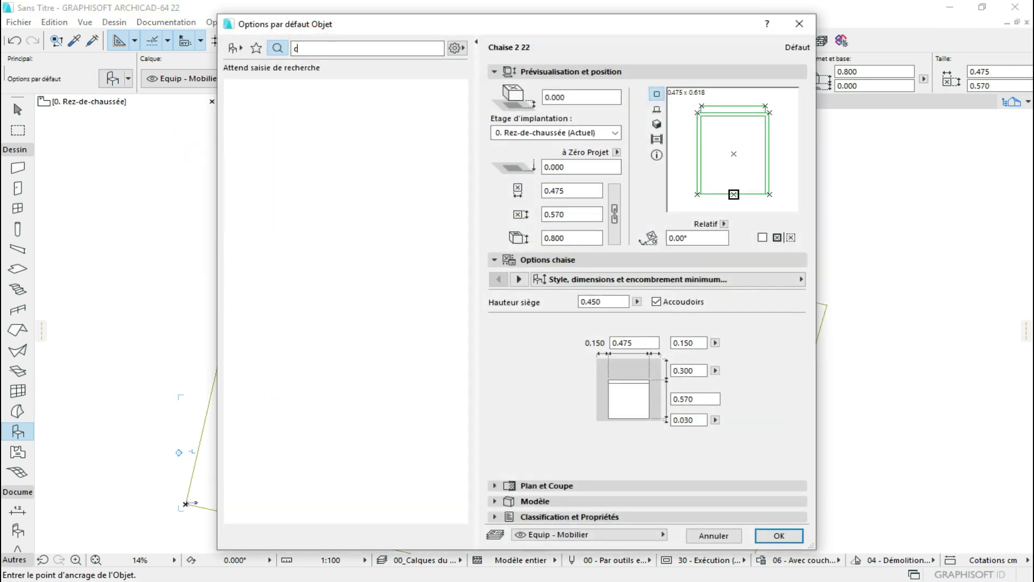
type("oord")
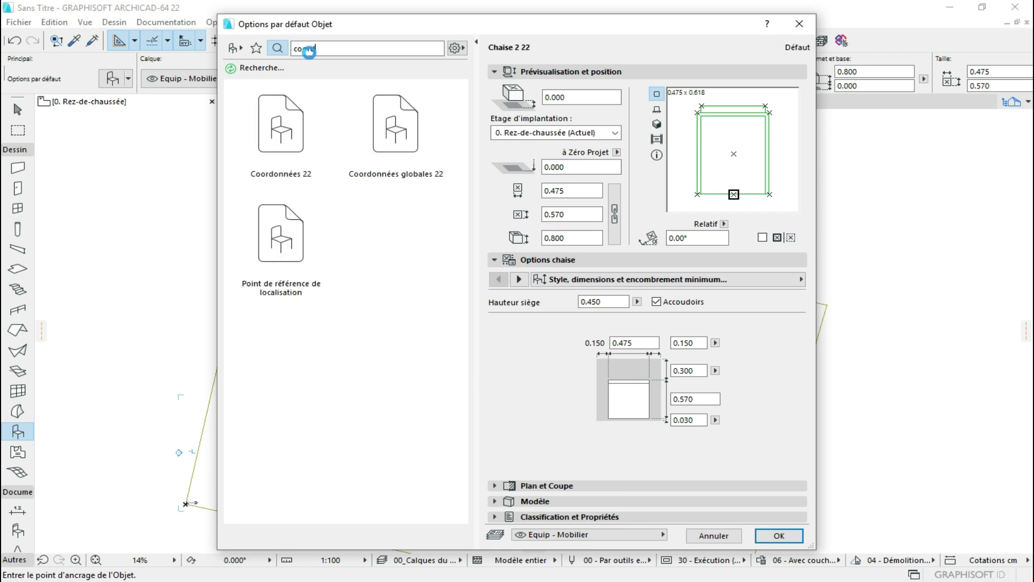
left_click(393, 135)
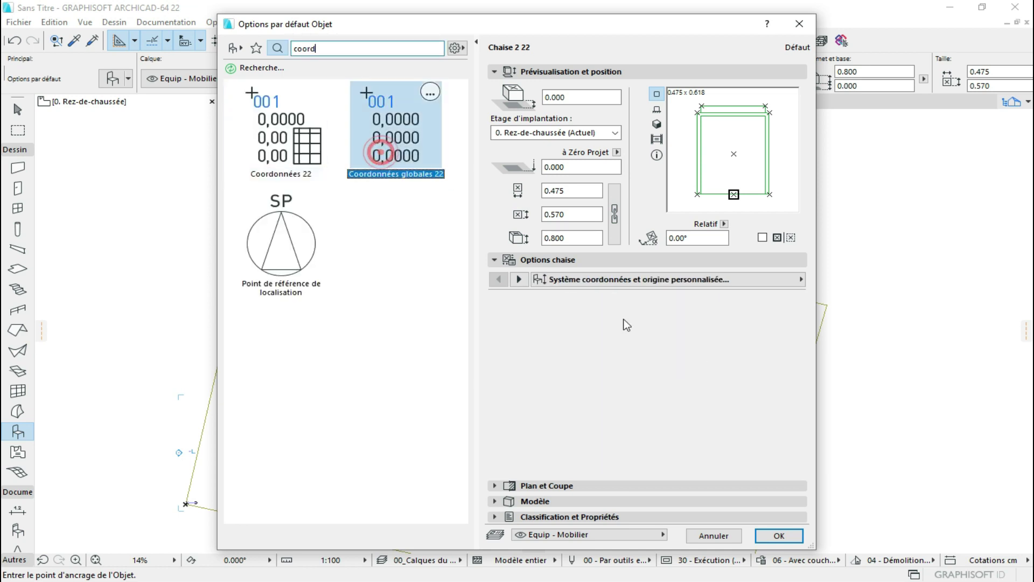
left_click(770, 539)
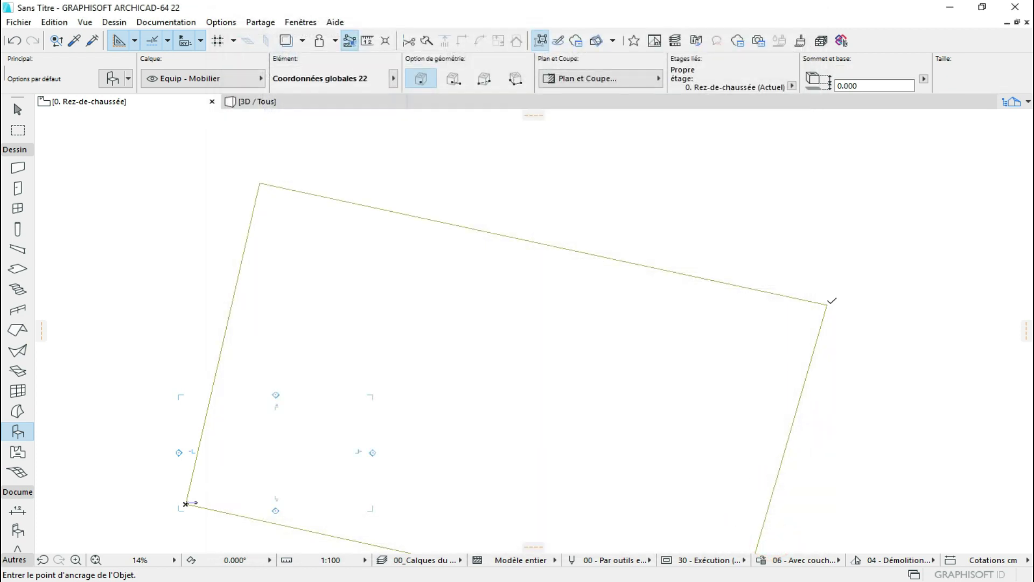
Step: Place a coordinate marker at the mesh's right corner
left_click(828, 304)
scroll(841, 307, "up", 5)
scroll(841, 307, "up", 7)
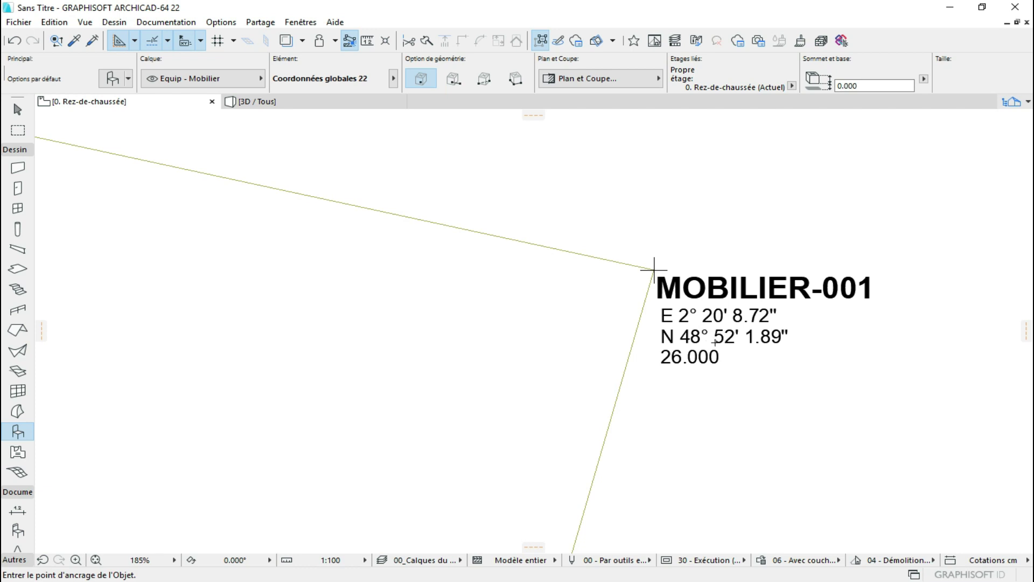
scroll(712, 345, "down", 3)
scroll(708, 339, "down", 2)
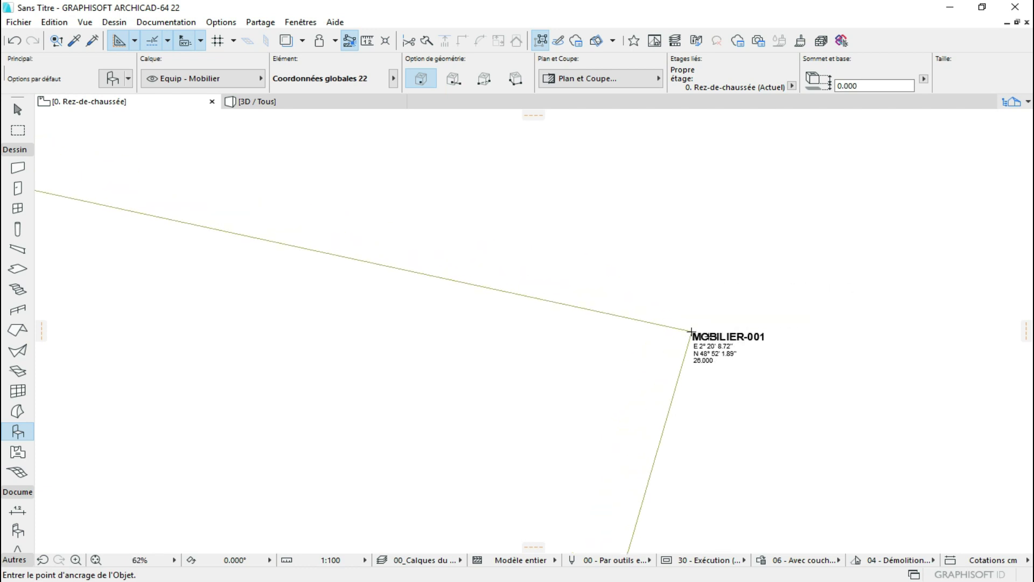
Step: Delete the MOBILIER-001 marker and open the Object tool's default settings
key("Escape")
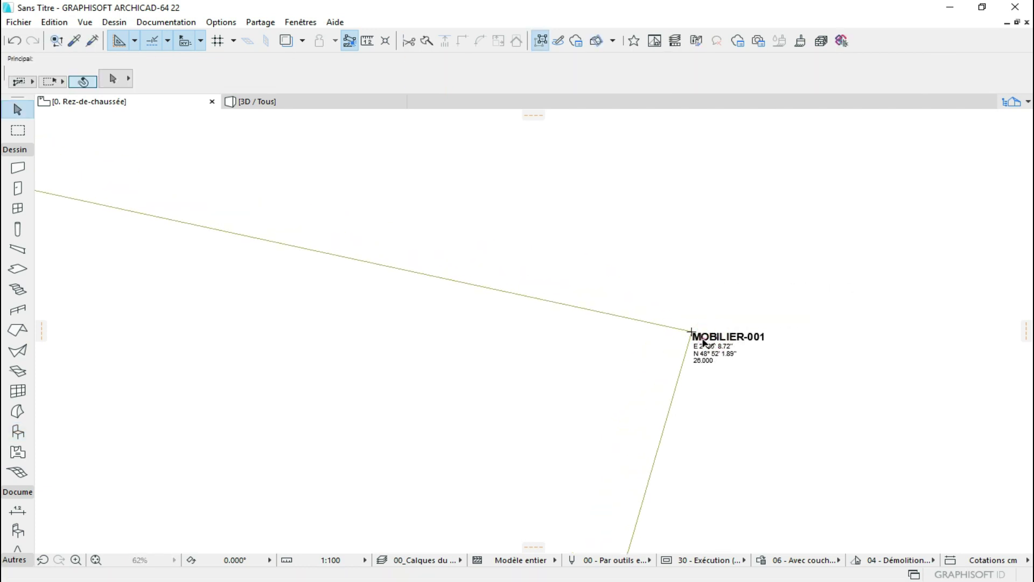
left_click(696, 332)
left_click(695, 333)
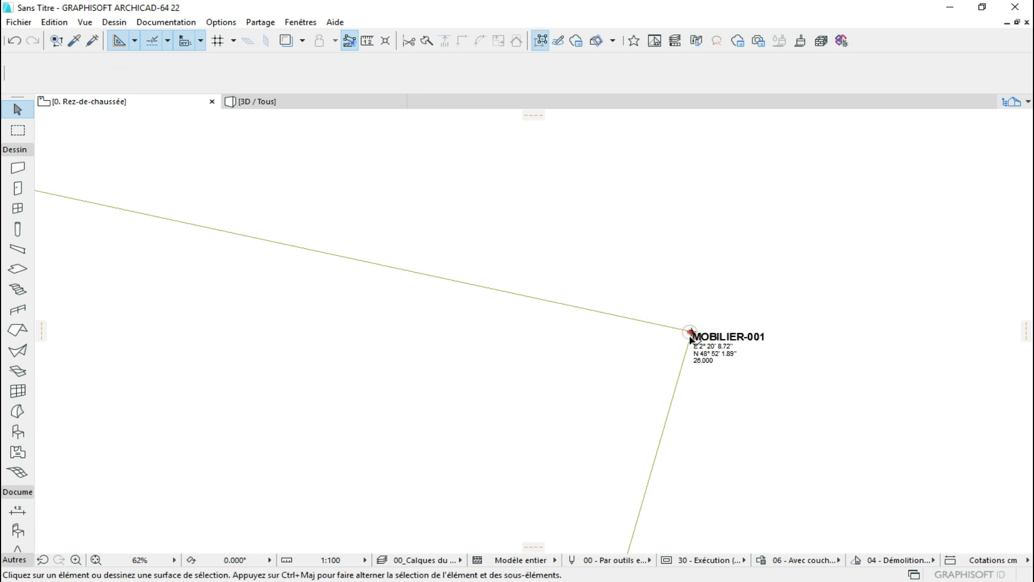
key("Delete")
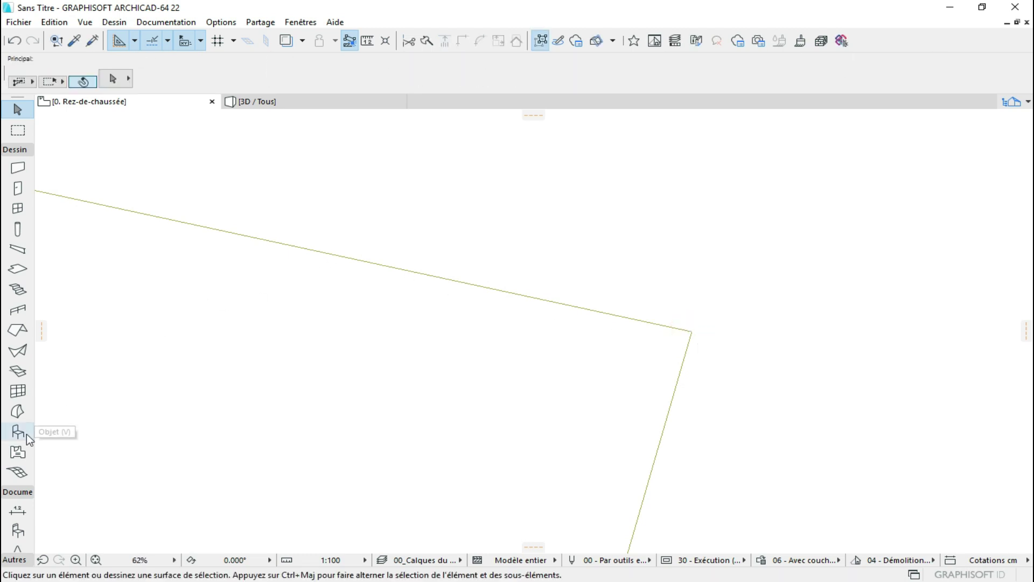
left_click(18, 431)
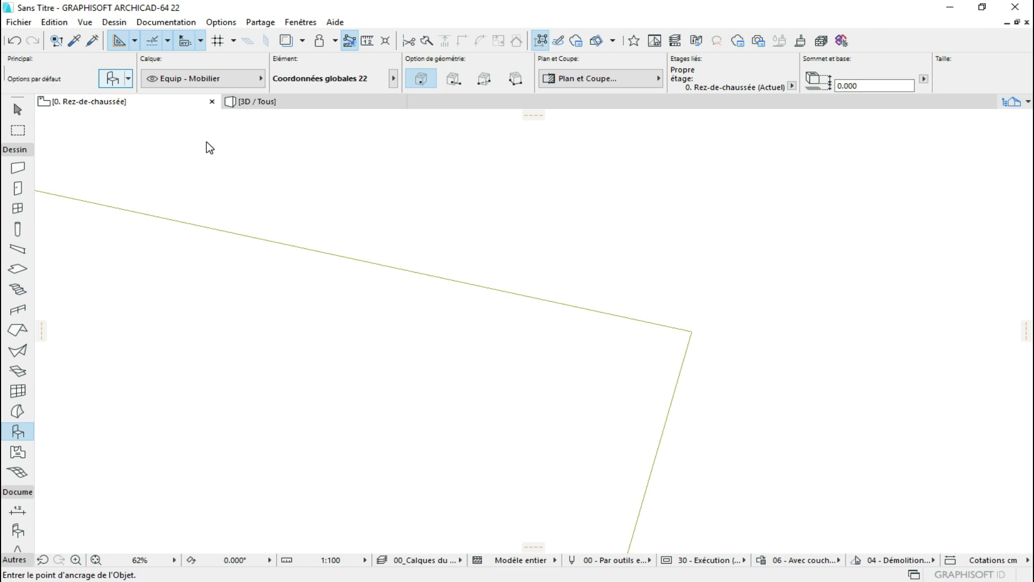
key("ctrl+t")
Step: Make Coordonnées 22 the default object and place a marker on a mesh corner
left_click(274, 140)
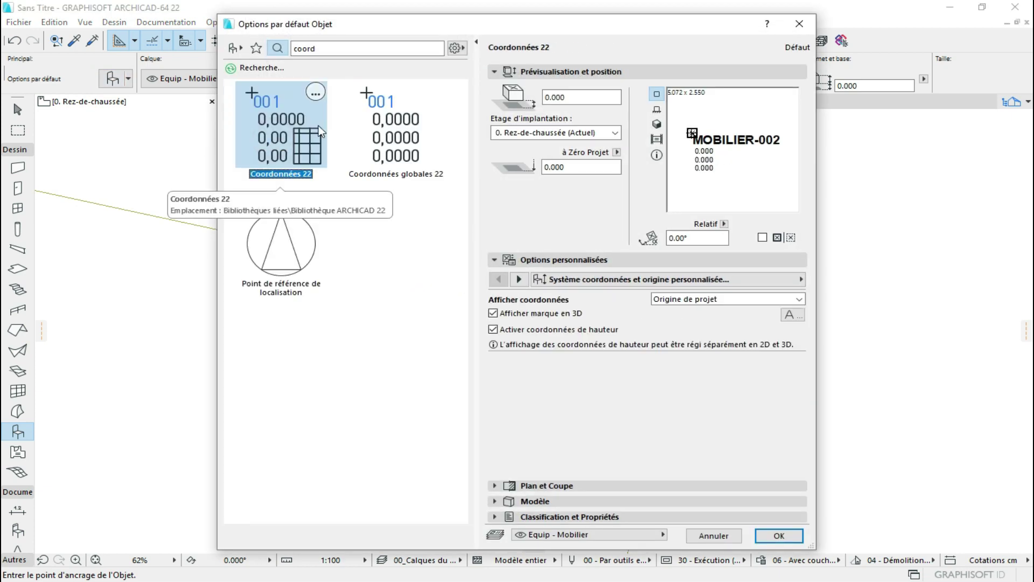
left_click(786, 535)
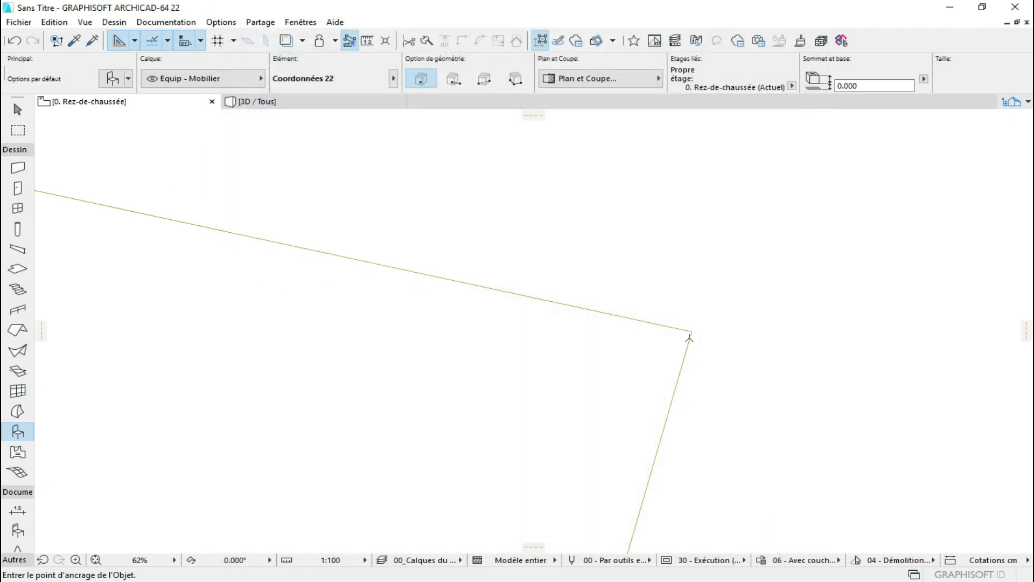
left_click(680, 324)
scroll(680, 324, "up", 2)
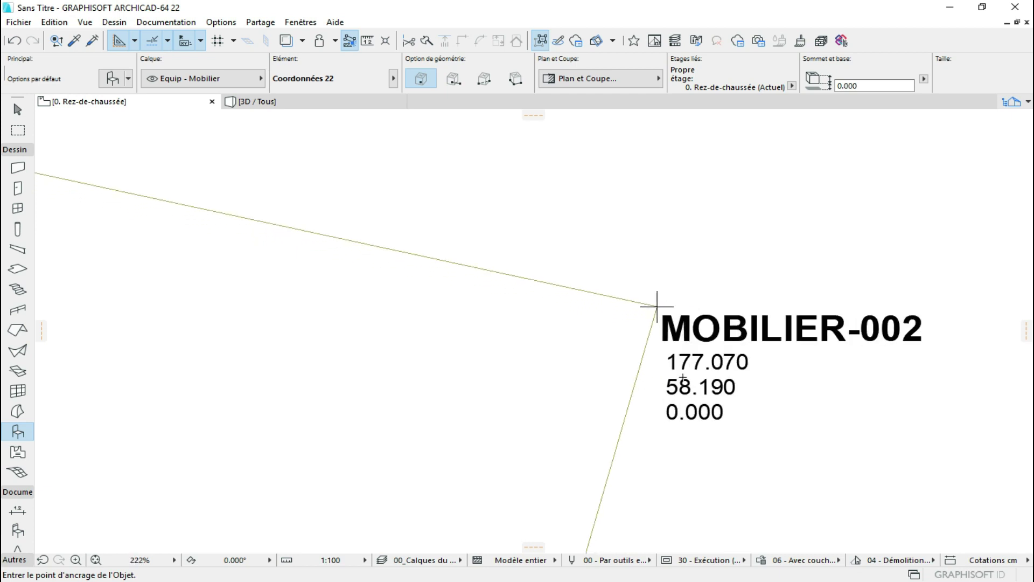
scroll(645, 276, "up", 3)
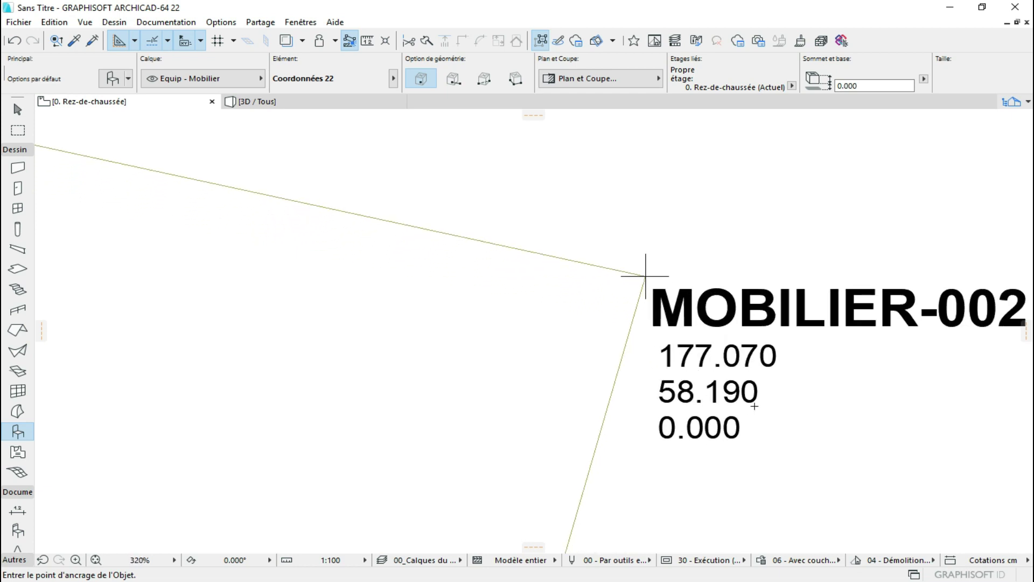
scroll(645, 276, "down", 2)
scroll(664, 295, "down", 2)
scroll(700, 354, "down", 2)
scroll(629, 399, "down", 3)
scroll(570, 527, "down", 1)
Step: Check the coordinates text file, then place a marker at the polygon corner
key("alt+Tab")
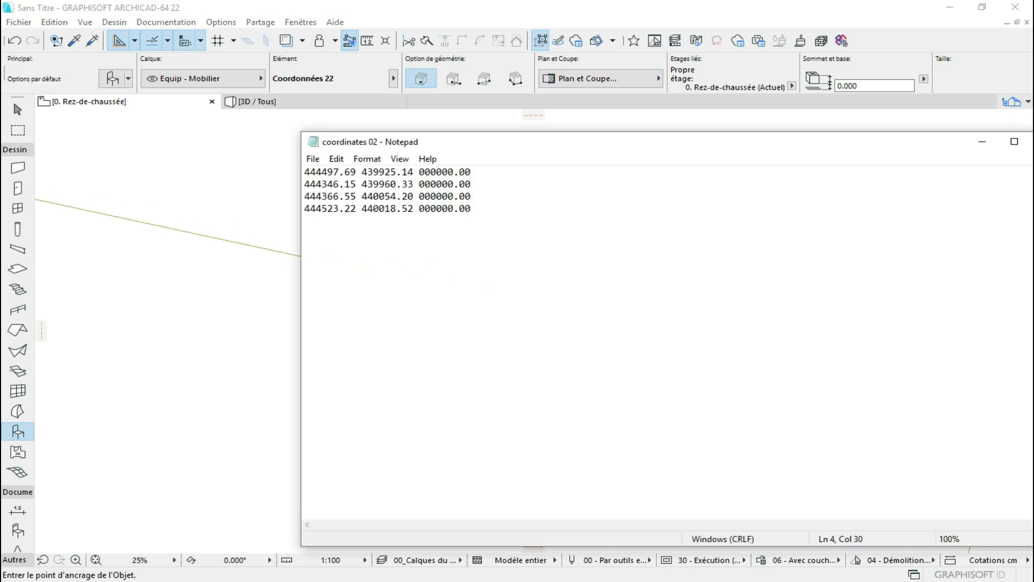
key("alt+Tab")
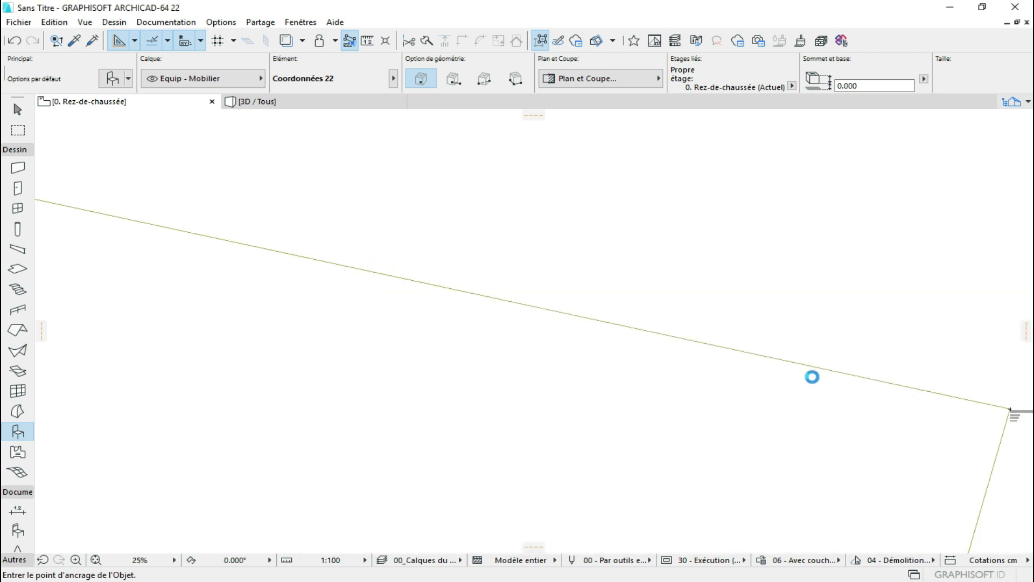
scroll(925, 433, "up", 2)
scroll(925, 433, "up", 2)
scroll(916, 426, "up", 2)
scroll(843, 413, "down", 4)
scroll(951, 429, "down", 2)
scroll(566, 234, "up", 3)
scroll(577, 328, "up", 1)
left_click(561, 348)
Step: Place coordinate markers at two more corners of the mesh outline
scroll(555, 342, "up", 2)
scroll(536, 330, "up", 2)
scroll(538, 350, "down", 6)
scroll(566, 222, "down", 4)
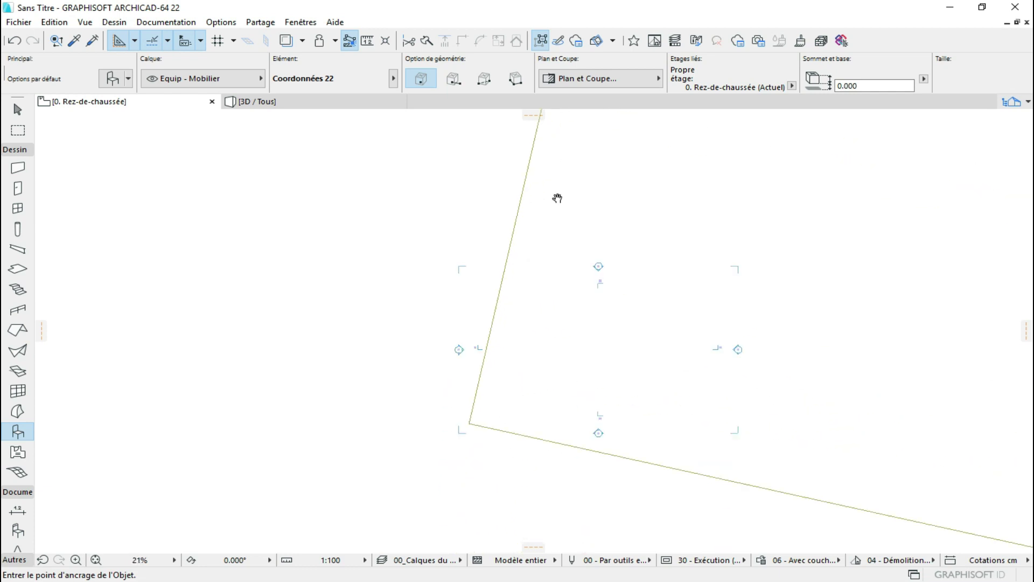
scroll(485, 318, "up", 2)
scroll(453, 311, "up", 3)
scroll(431, 329, "up", 7)
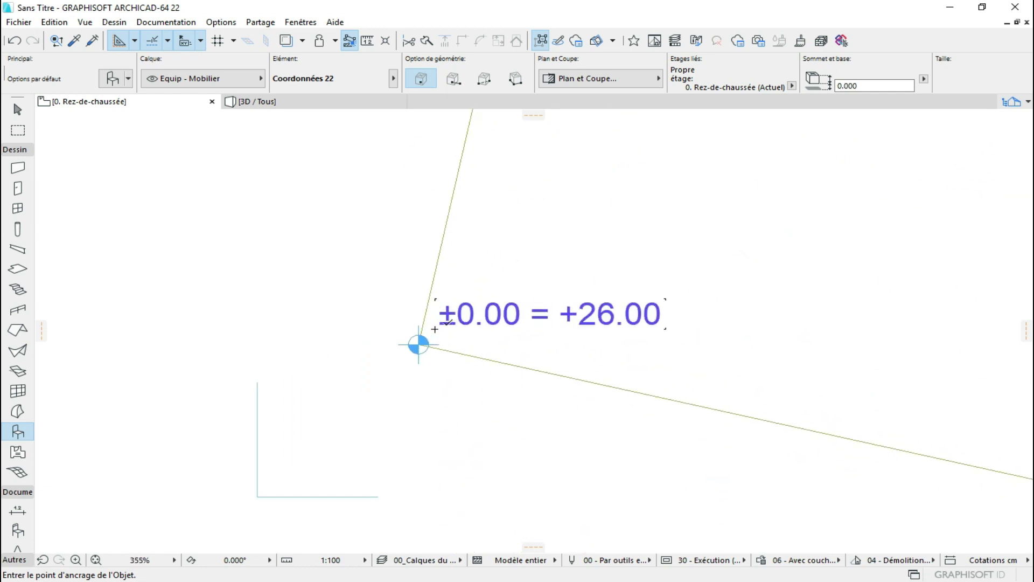
scroll(404, 350, "up", 5)
left_click(384, 364)
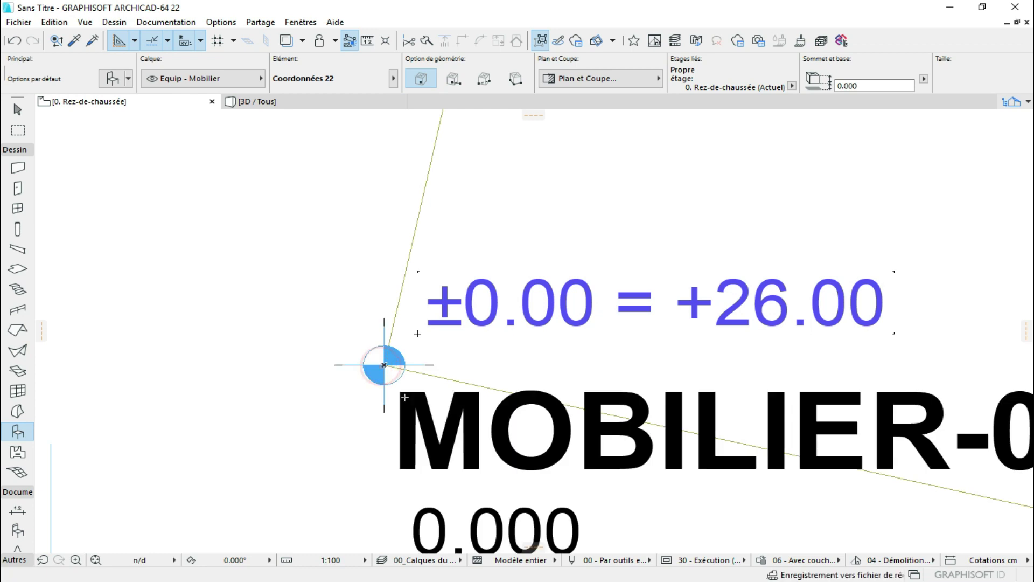
scroll(441, 376, "down", 7)
scroll(600, 411, "down", 4)
scroll(234, 216, "down", 3)
scroll(767, 405, "down", 3)
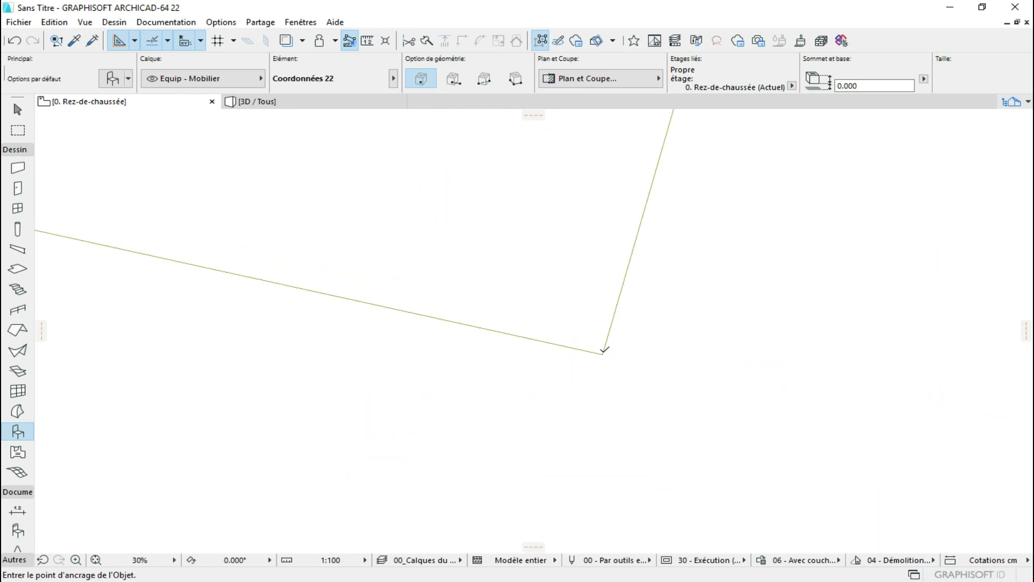
left_click(605, 350)
Step: Bring the whole mesh outline into view and undo the last marker placement
scroll(614, 344, "up", 10)
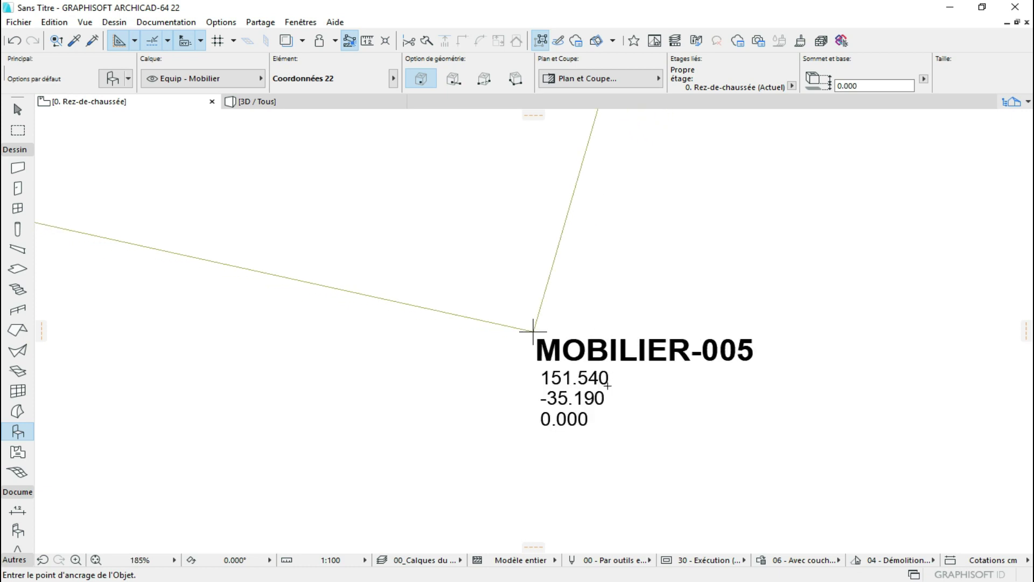
scroll(595, 393, "down", 3)
scroll(631, 399, "down", 8)
scroll(630, 411, "down", 8)
scroll(630, 412, "down", 2)
middle_click_drag(630, 411, 558, 418)
scroll(508, 358, "up", 1)
scroll(521, 372, "up", 2)
scroll(649, 285, "up", 2)
scroll(651, 323, "up", 3)
scroll(564, 315, "down", 5)
scroll(596, 366, "down", 4)
key("ctrl+z")
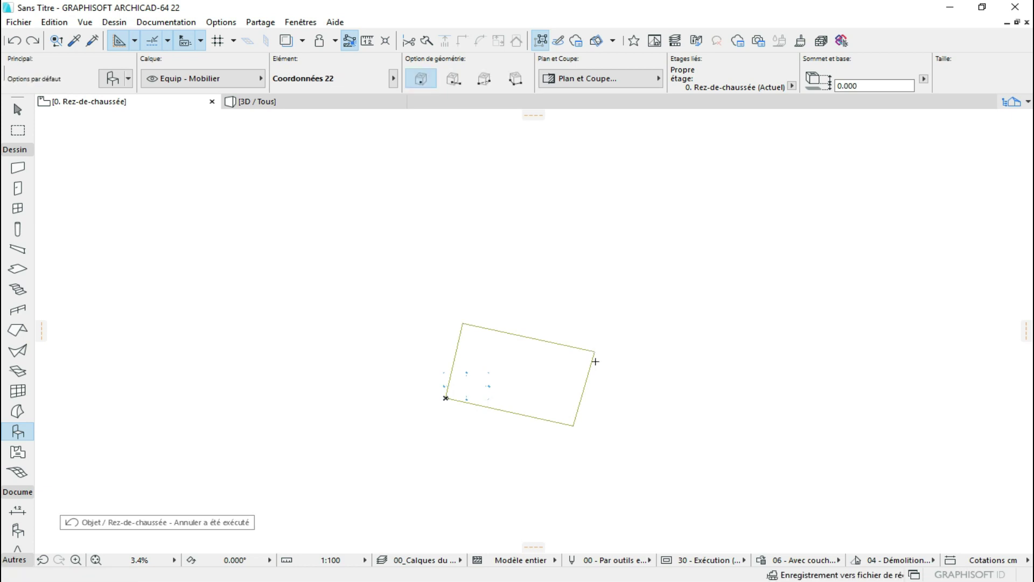
Step: Undo the mesh's last move and elevation change, checking the result in 3D
key("ctrl+z")
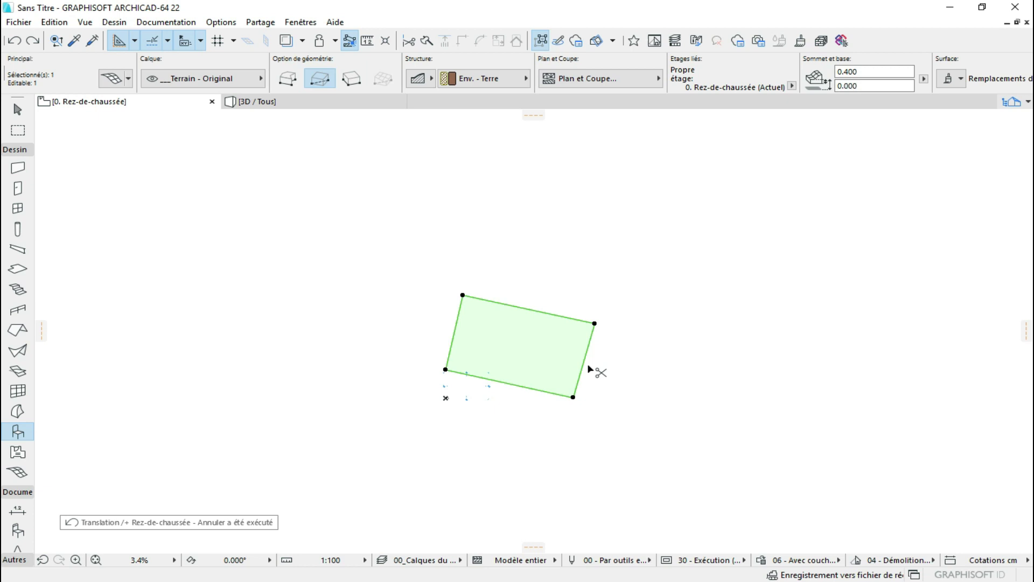
key("F3")
key("ctrl+z")
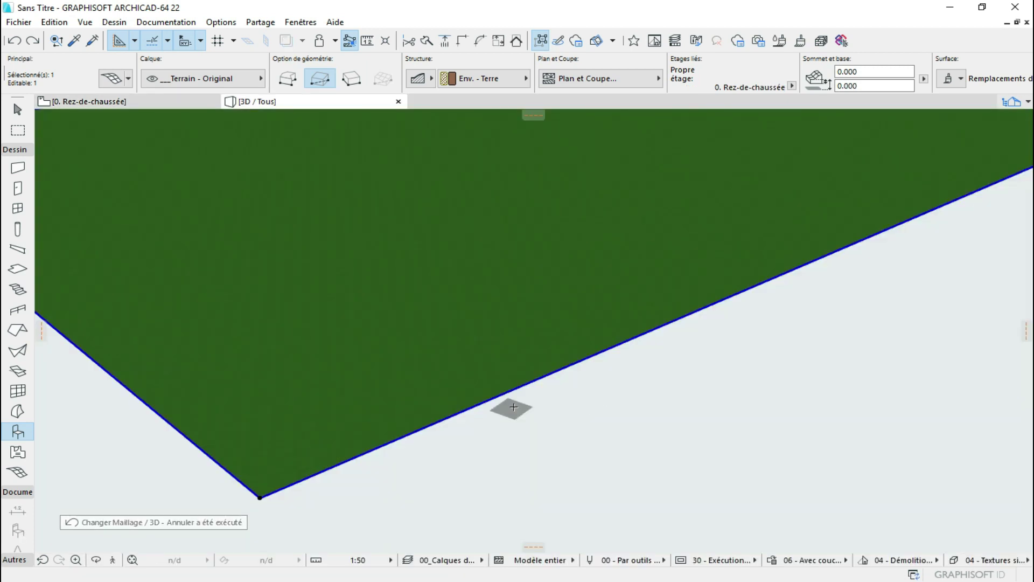
key("F2")
Step: Place the MOBILIER-006 marker on a rectangle corner and frame the whole outline
key("Escape")
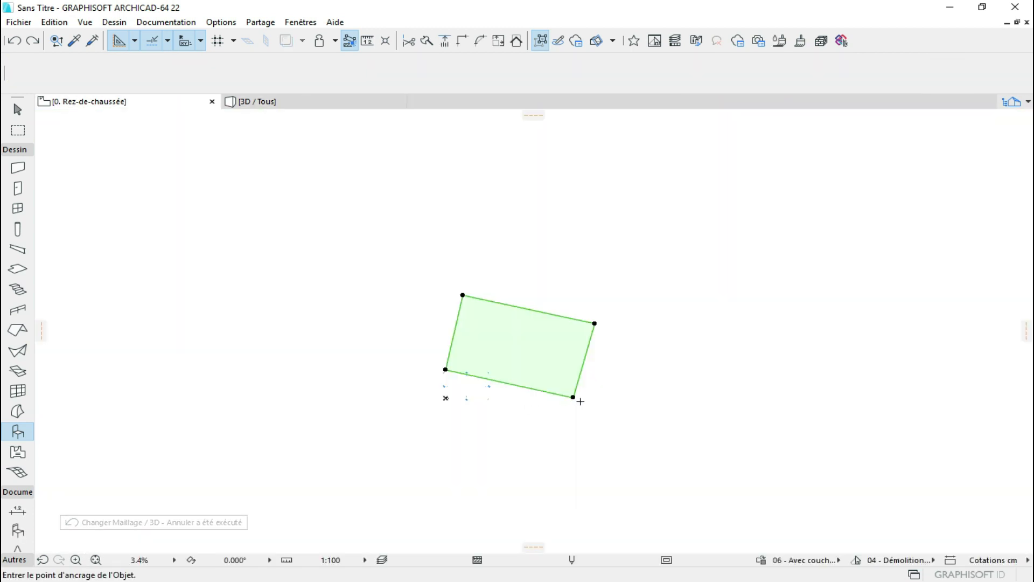
scroll(565, 399, "up", 5)
left_click(554, 387)
scroll(545, 379, "up", 2)
scroll(492, 333, "up", 3)
scroll(492, 332, "up", 1)
scroll(544, 390, "down", 5)
scroll(589, 307, "down", 3)
middle_click_drag(619, 194, 572, 392)
Step: Place the MOBILIER-007 and MOBILIER-008 markers on the right and next outline corners
scroll(575, 327, "up", 2)
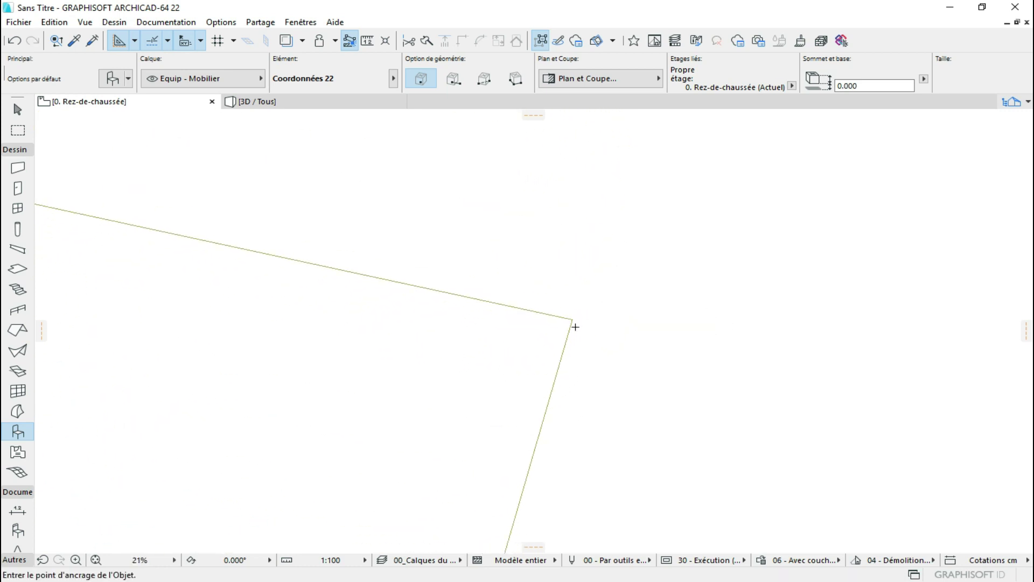
left_click(572, 317)
scroll(639, 286, "up", 6)
mouse_move(411, 370)
middle_mouse_down()
mouse_move(652, 308)
mouse_move(652, 343)
middle_mouse_up()
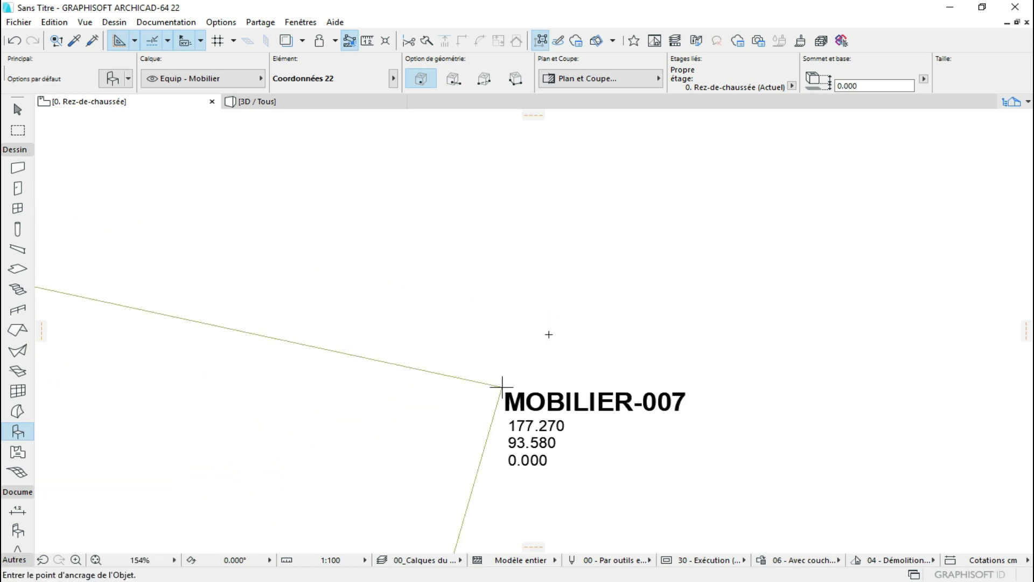
scroll(549, 334, "down", 5)
middle_click_drag(750, 284, 617, 353)
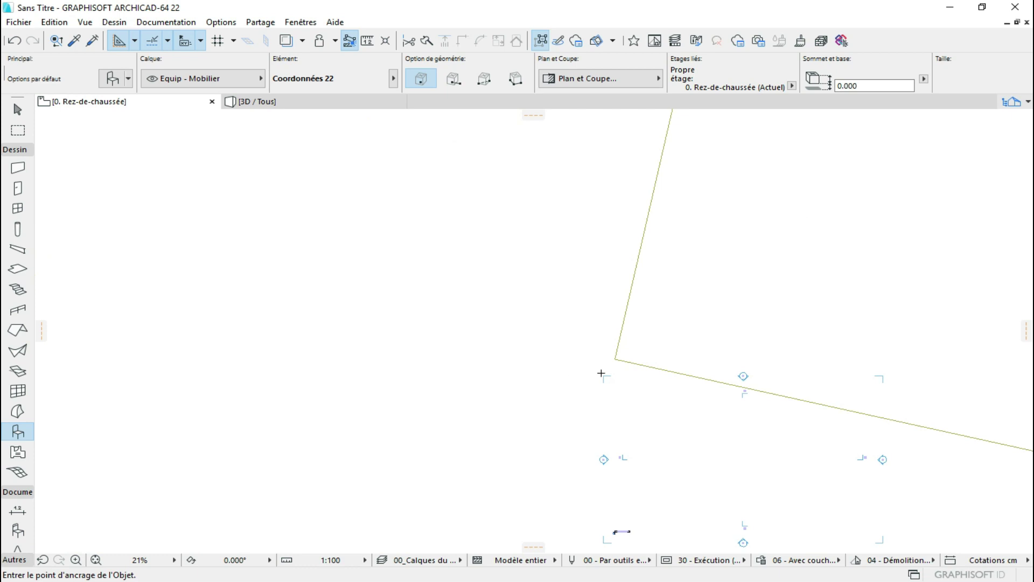
left_click(616, 351)
Step: Place the MOBILIER-009 marker at the top corner and recentre the whole outline
scroll(629, 363, "up", 6)
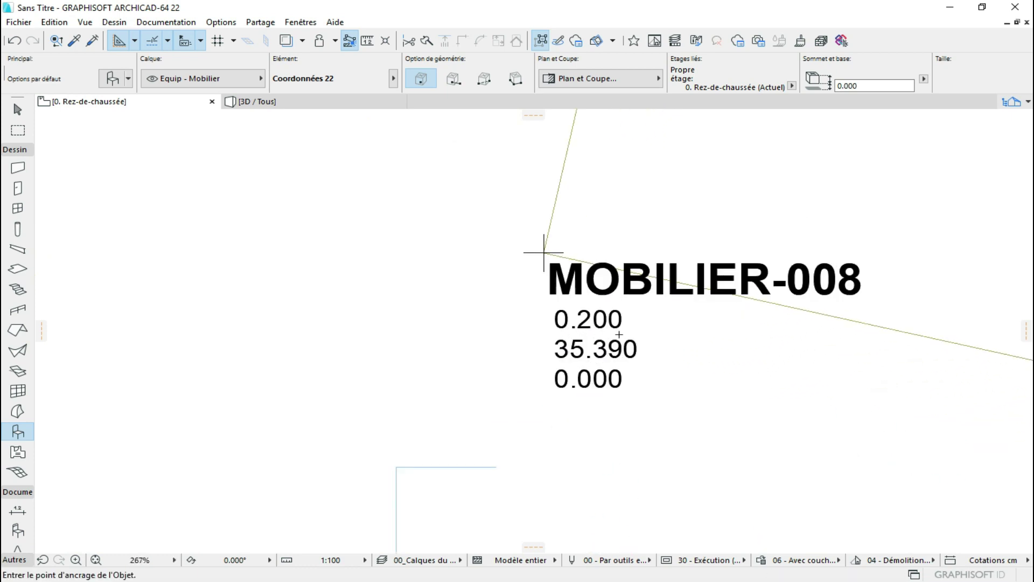
scroll(641, 280, "down", 4)
scroll(539, 350, "down", 5)
scroll(500, 180, "up", 2)
left_click(485, 172)
scroll(501, 173, "up", 2)
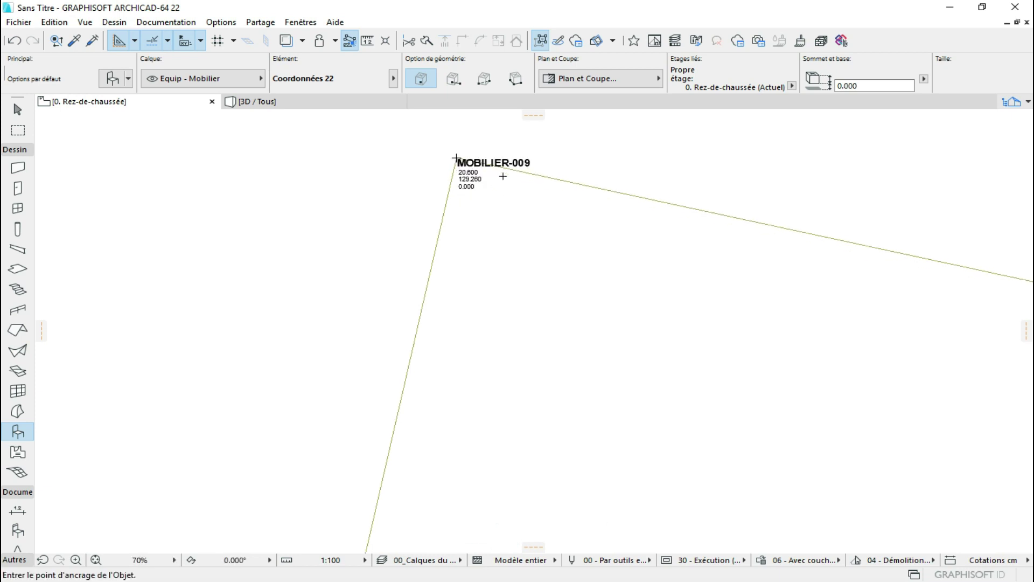
scroll(503, 216, "down", 3)
scroll(507, 239, "down", 2)
scroll(549, 307, "down", 2)
scroll(464, 312, "up", 1)
scroll(437, 351, "up", 1)
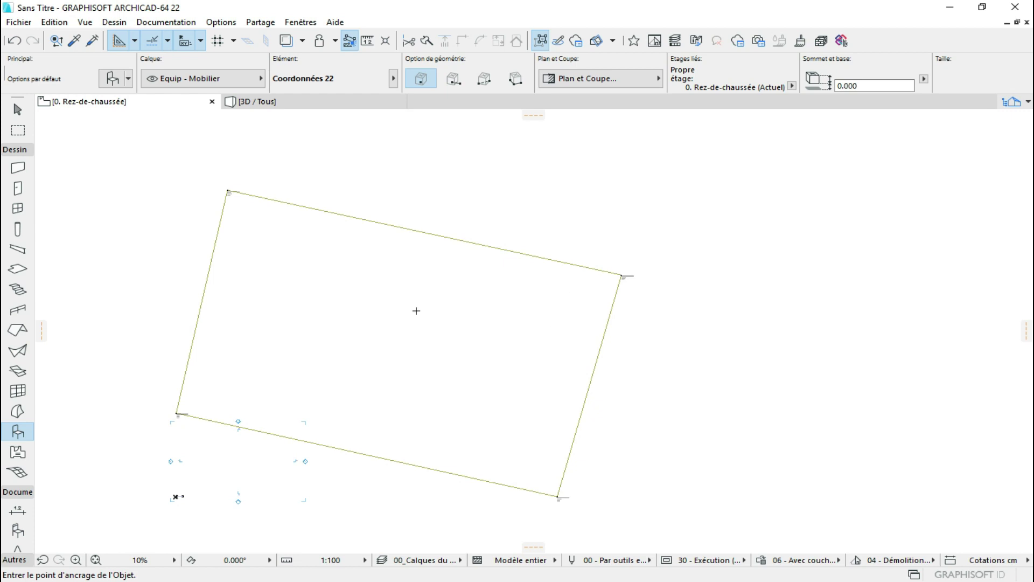
middle_click_drag(448, 325, 546, 323)
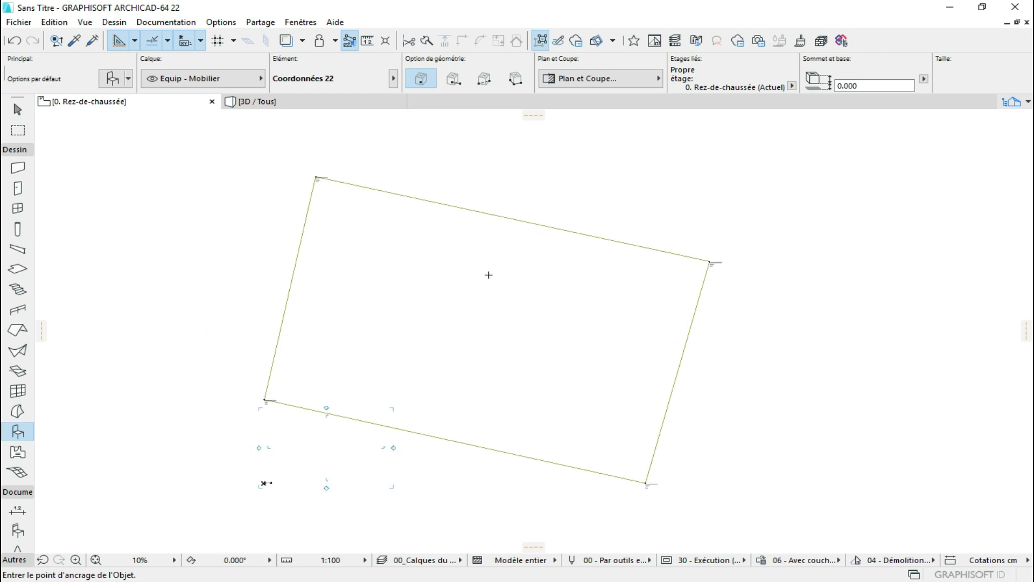
key("alt+Tab")
Step: Add a line under the coordinates labelling the columns 'x axis y axis'
left_click(445, 251)
left_click(498, 205)
key("Return")
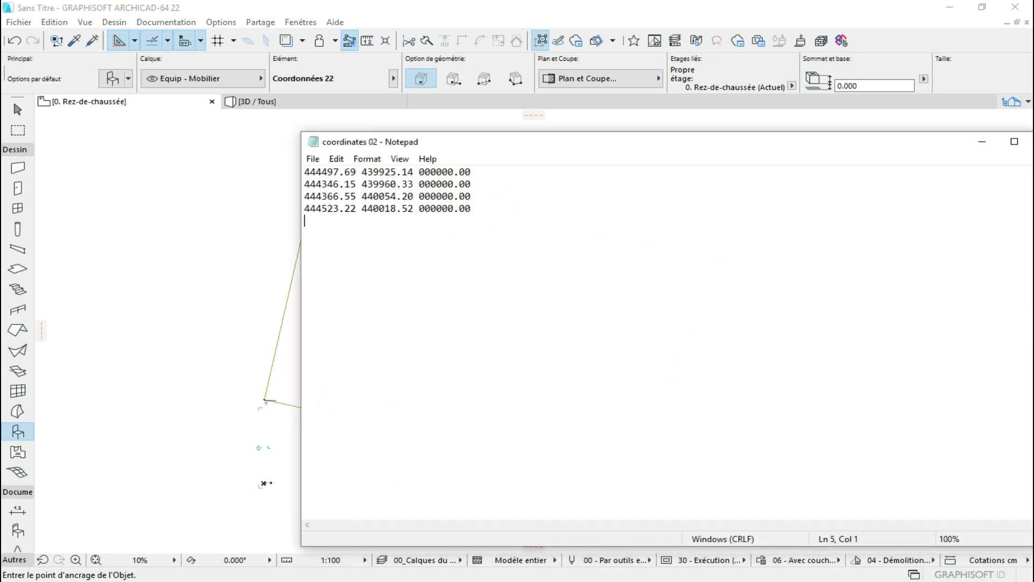
left_click(323, 218)
type("x axis  y ax")
type("is")
key("BackSpace")
Step: Extend the note to say a zero z keeps it flat, then return to ARCHICAD
type("if")
type("ou wanna")
key("BackSpace")
key("BackSpace")
type("t it to e")
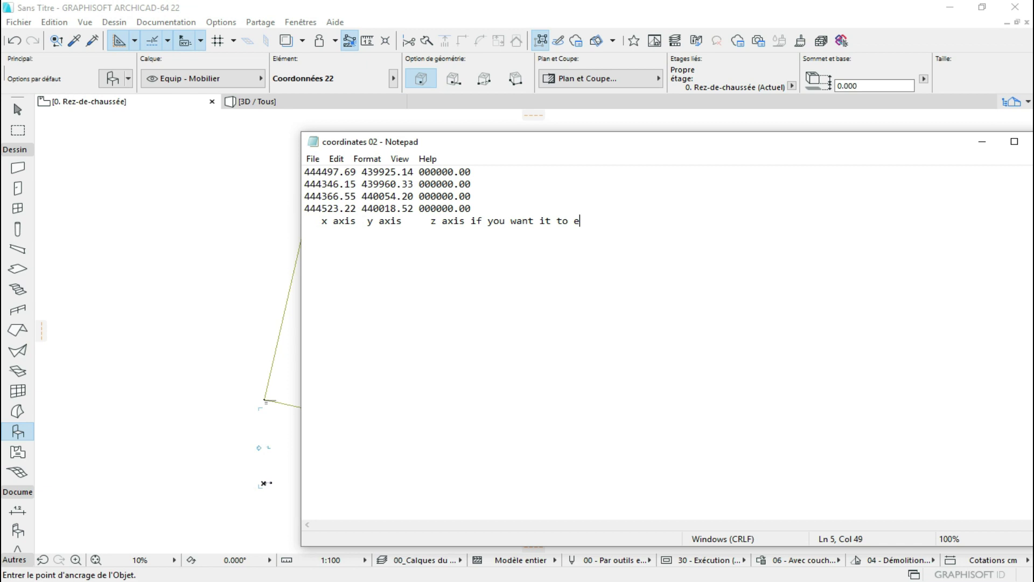
key("BackSpace")
type("be flat")
left_click(167, 169)
scroll(272, 155, "right", 2)
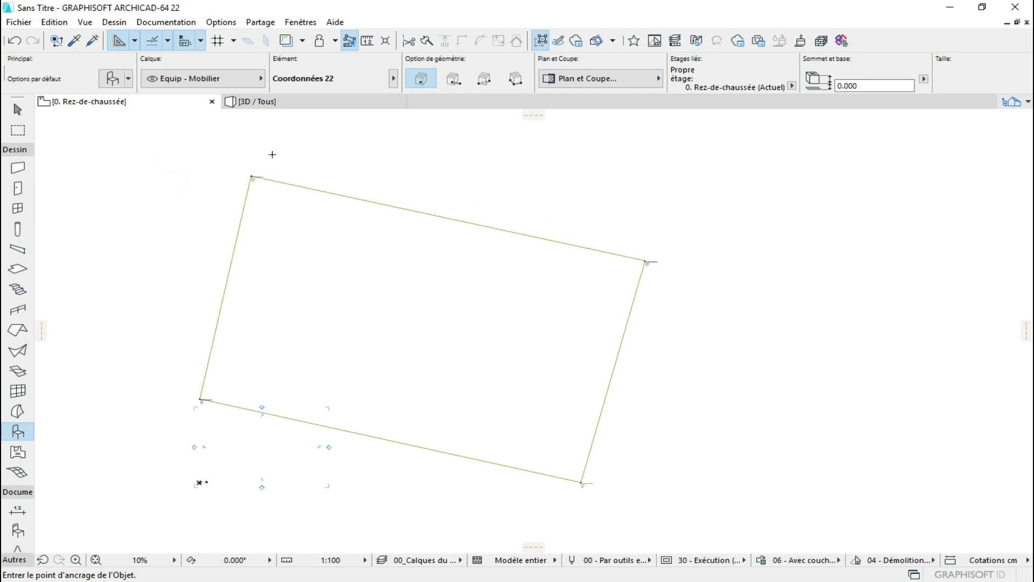